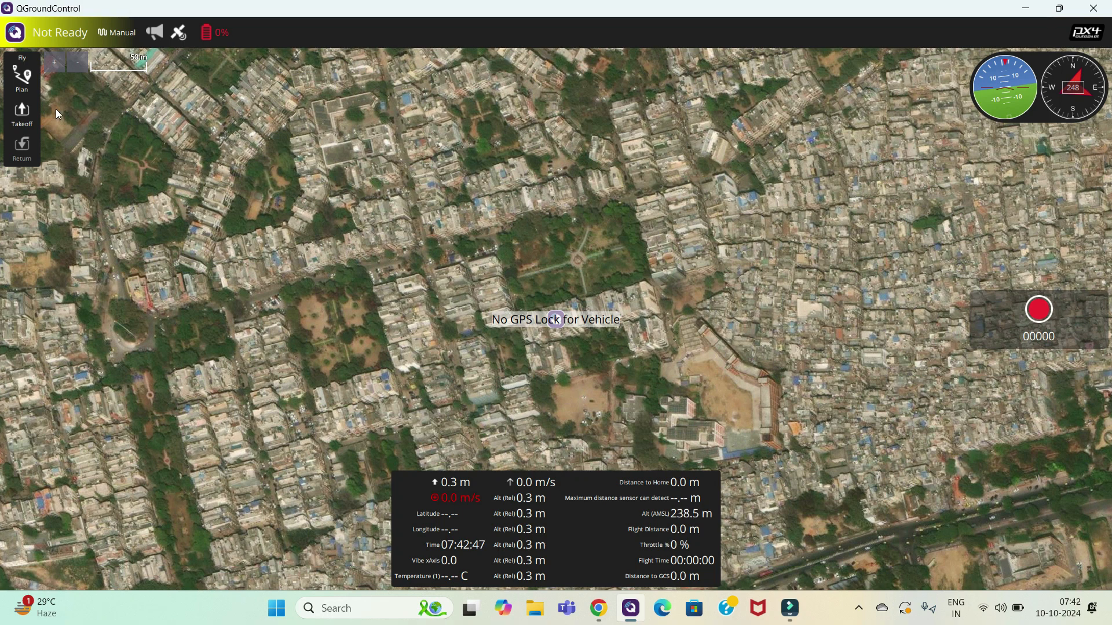
Step: Flash the PX4 Pro Stable Release v1.15.0 firmware onto the detected Pixhawk board through Vehicle Setup
left_click(16, 33)
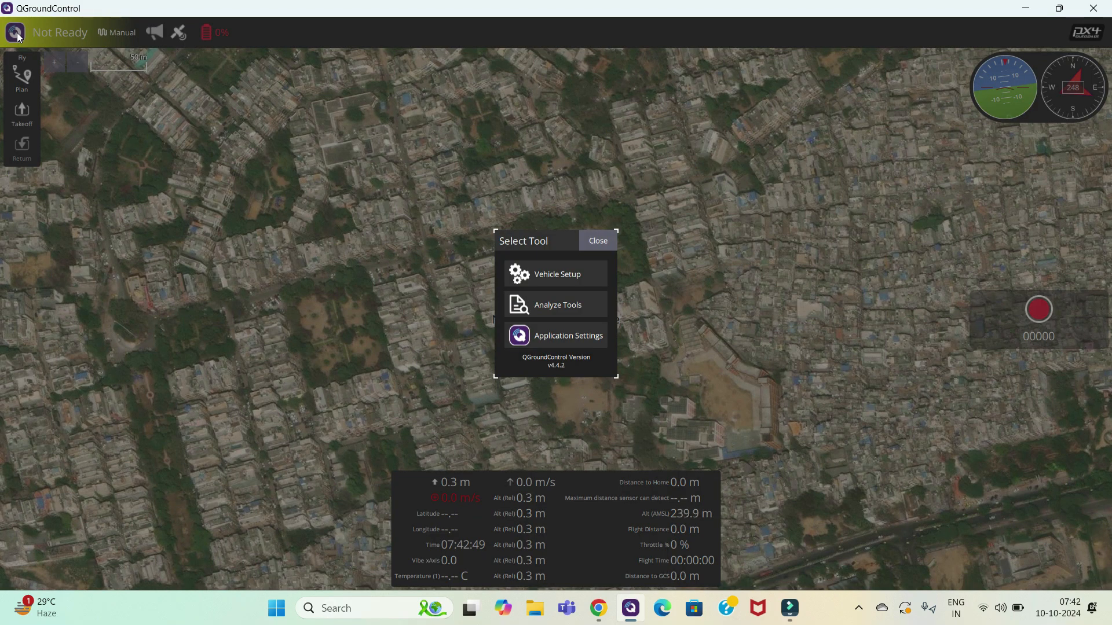
left_click(539, 277)
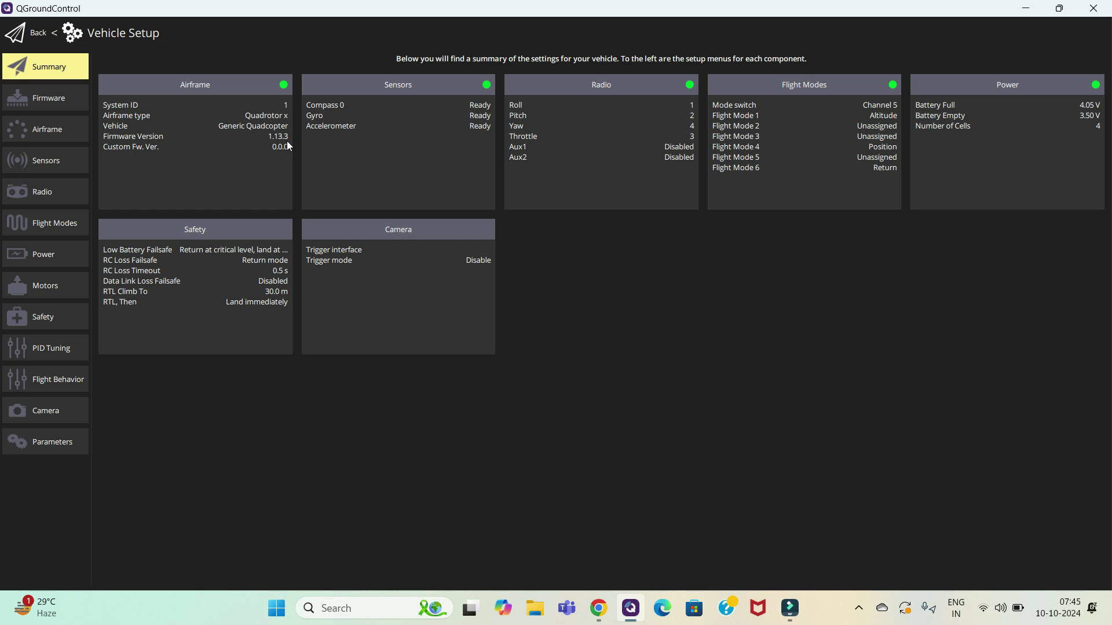
left_click(57, 102)
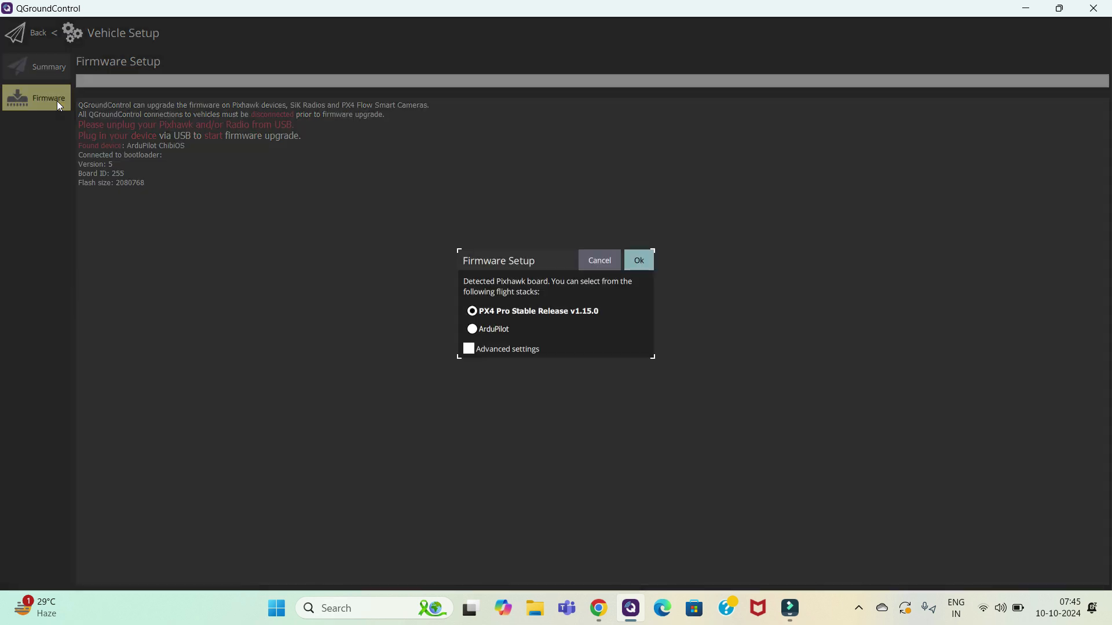
left_click(640, 262)
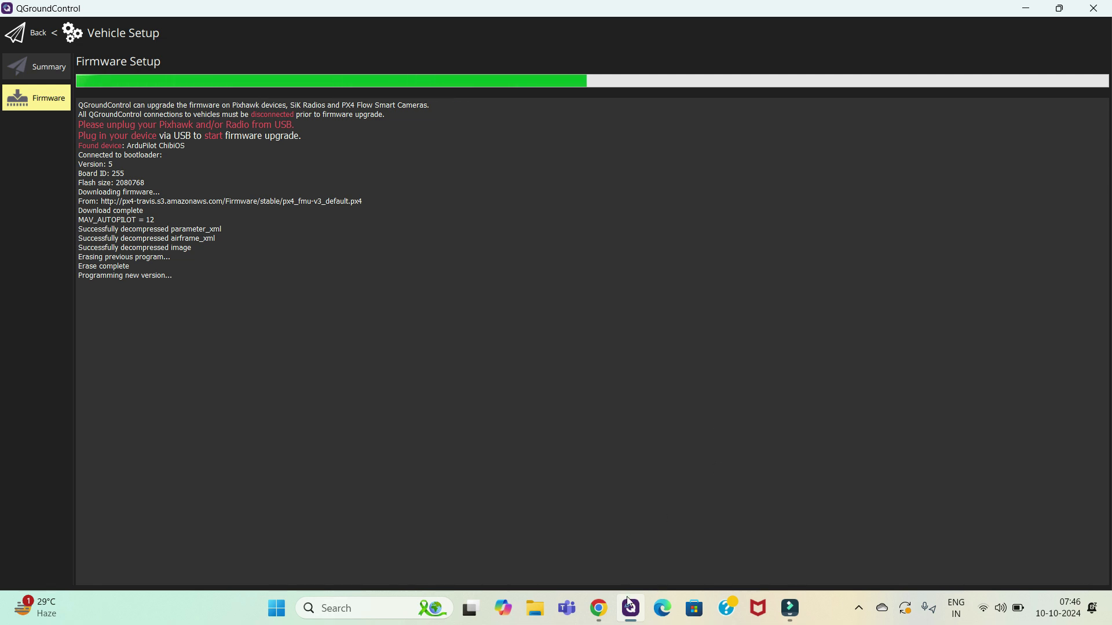
left_click(598, 608)
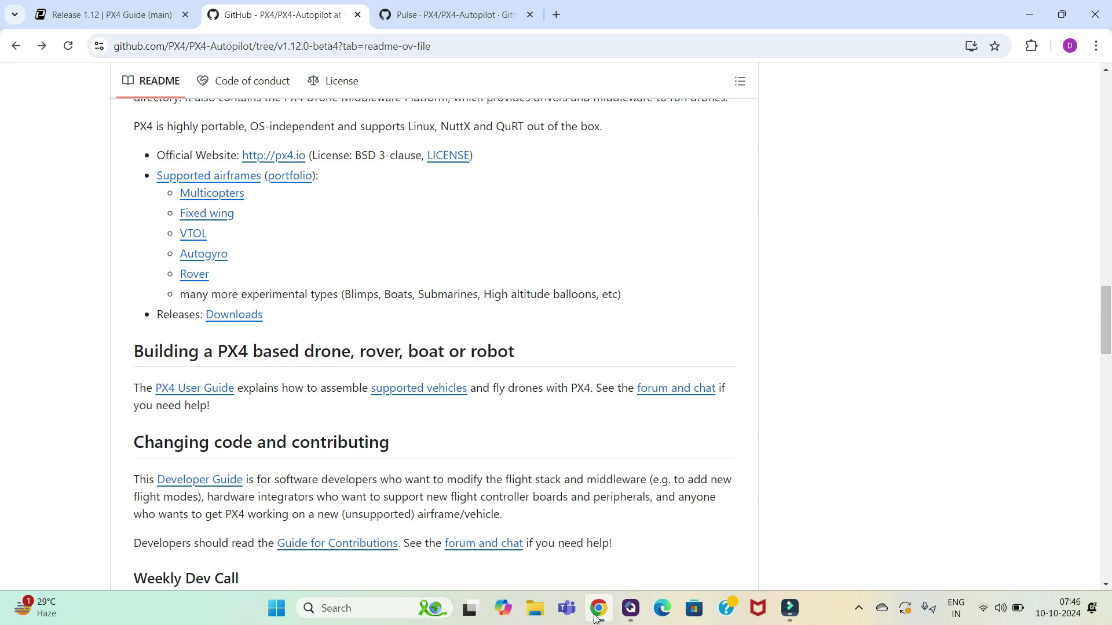
mouse_move(600, 617)
left_click(630, 612)
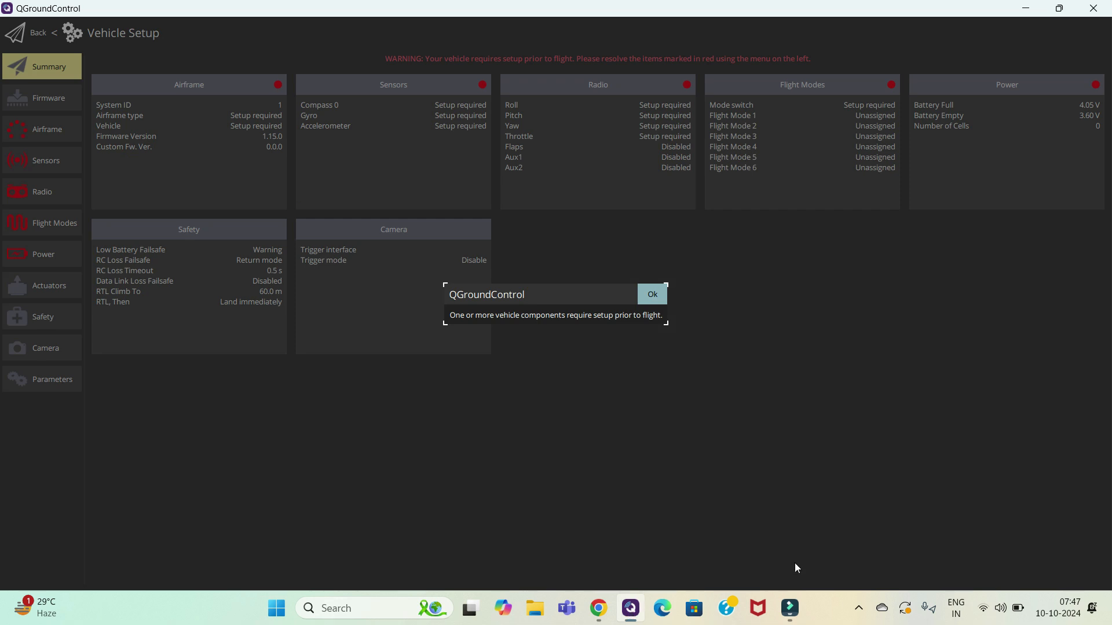
Step: Dismiss the vehicle setup notice and the rally point transfer error, and clear the vehicle message log
left_click(653, 295)
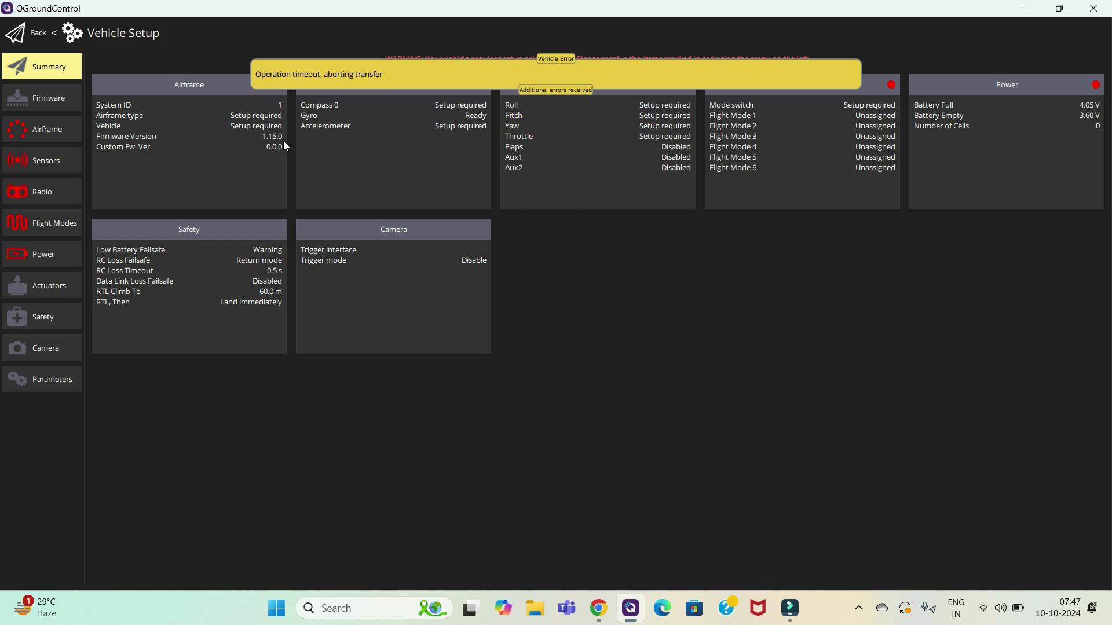
left_click(616, 86)
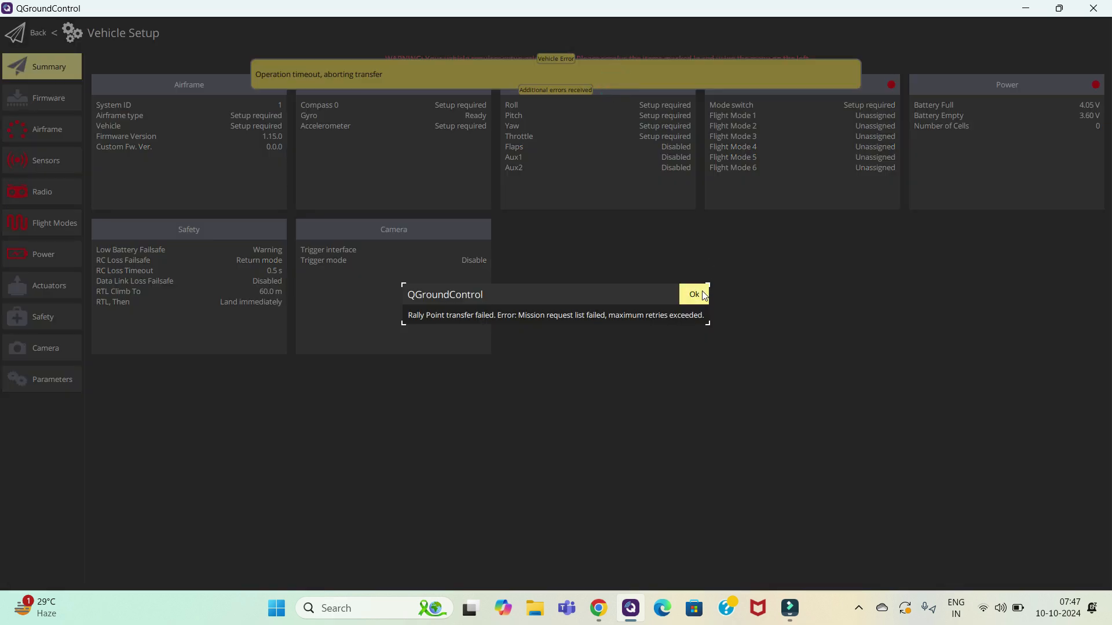
left_click(695, 295)
left_click(773, 75)
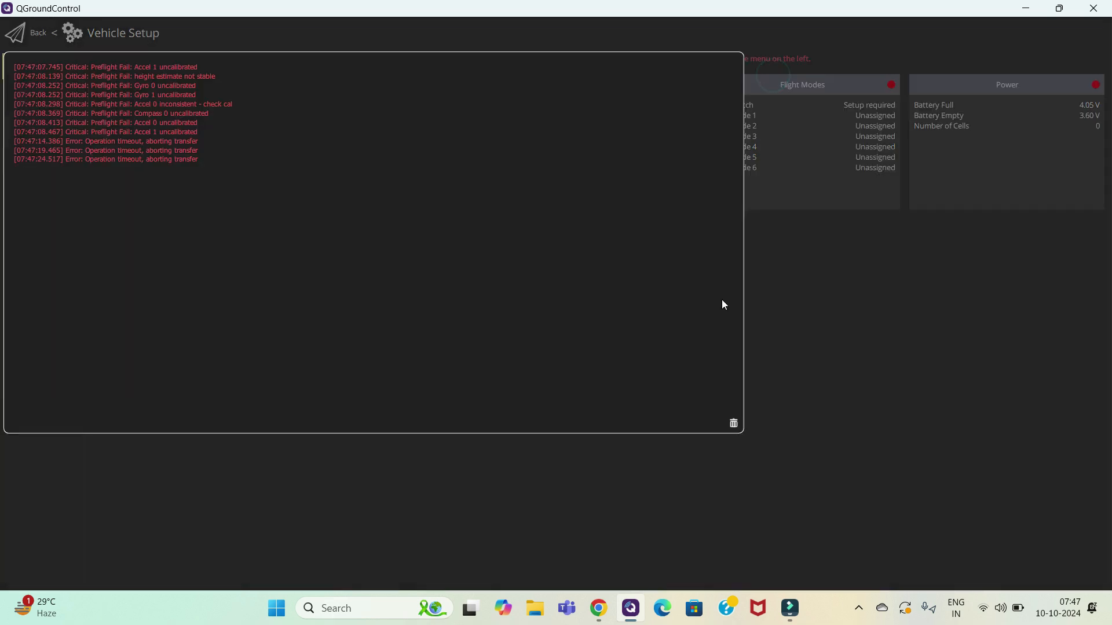
left_click(733, 425)
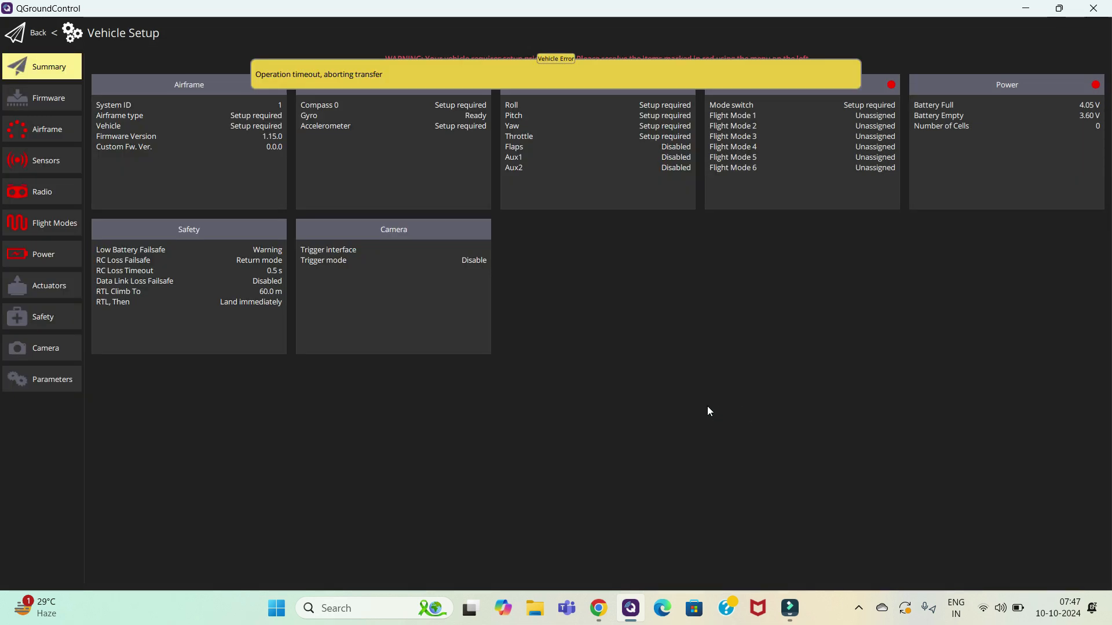
Step: Open Firmware Setup for the board again, and switch to Chrome to open the PX4-Autopilot releases page on GitHub
left_click(50, 106)
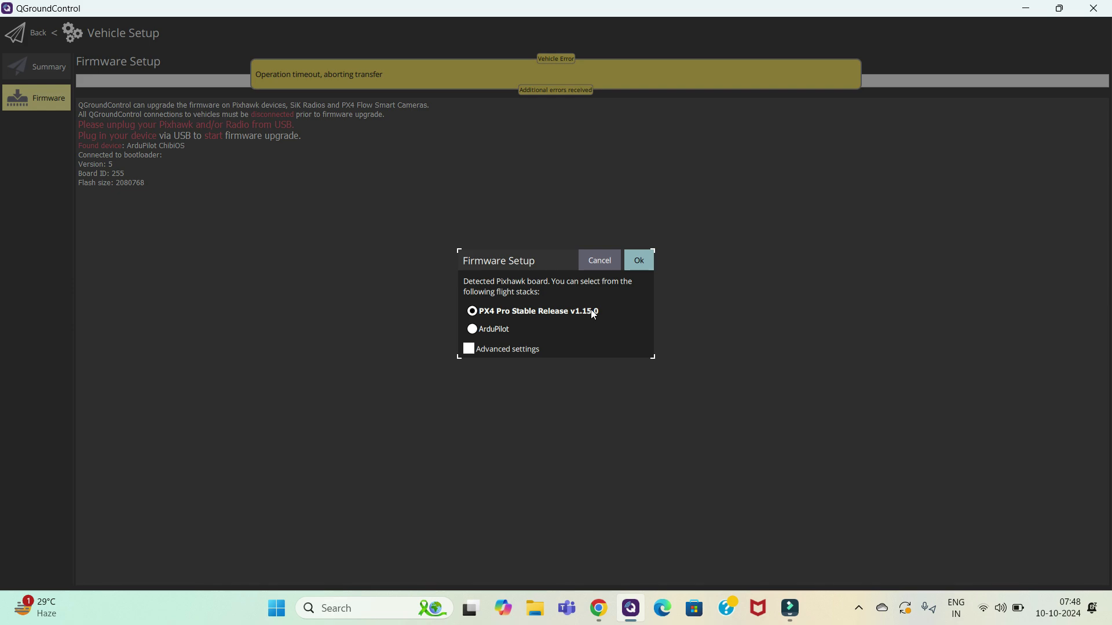
left_click(598, 608)
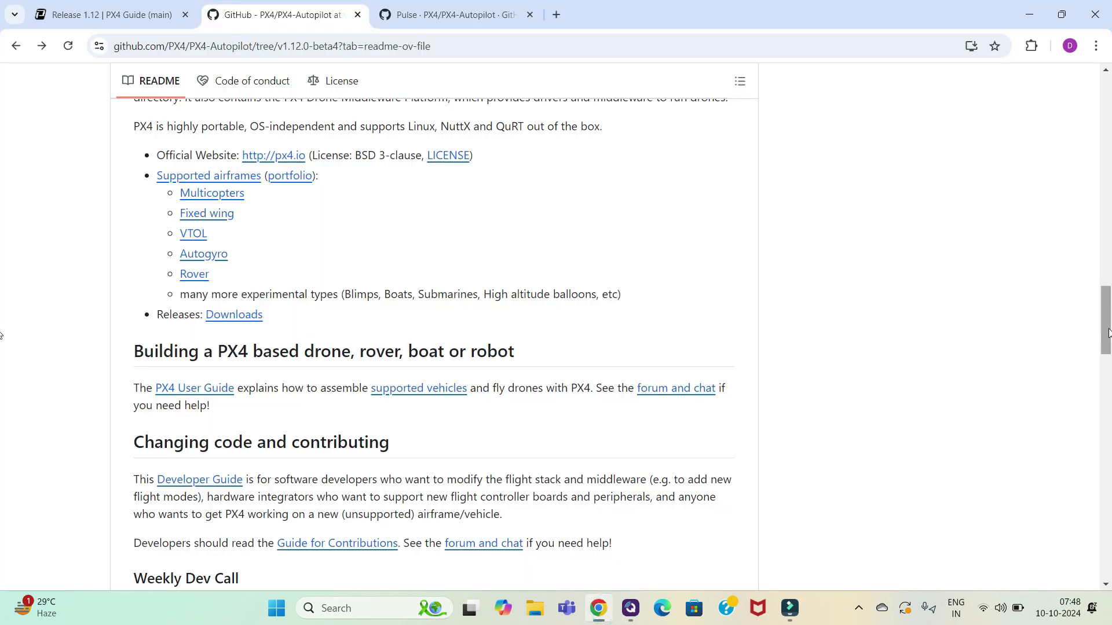
left_click_drag(1108, 333, 1108, 110)
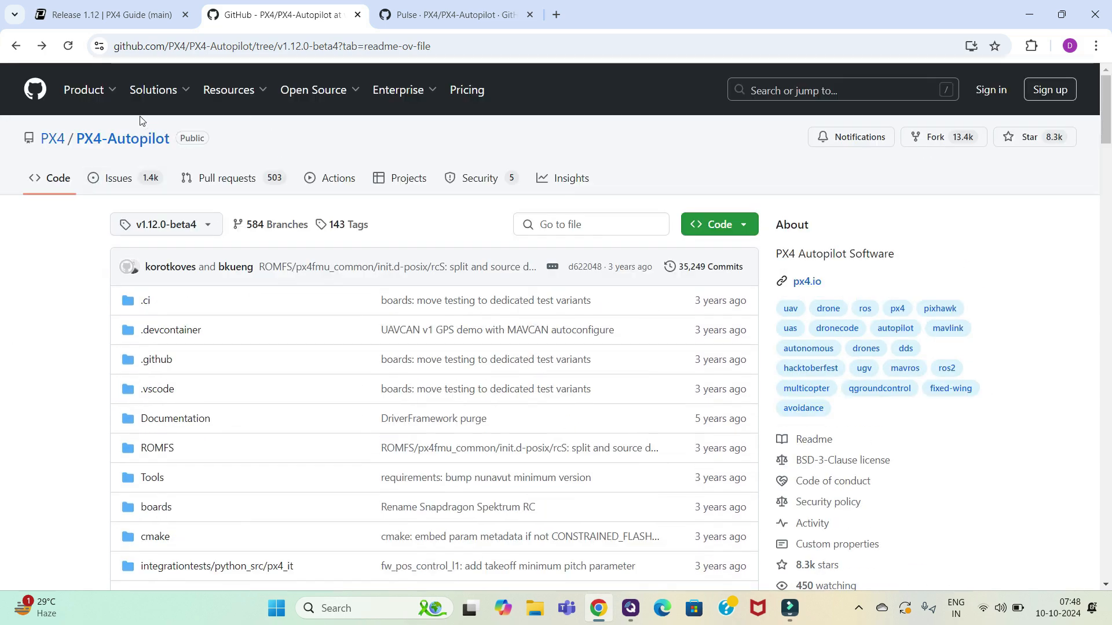
left_click_drag(1108, 115, 1107, 333)
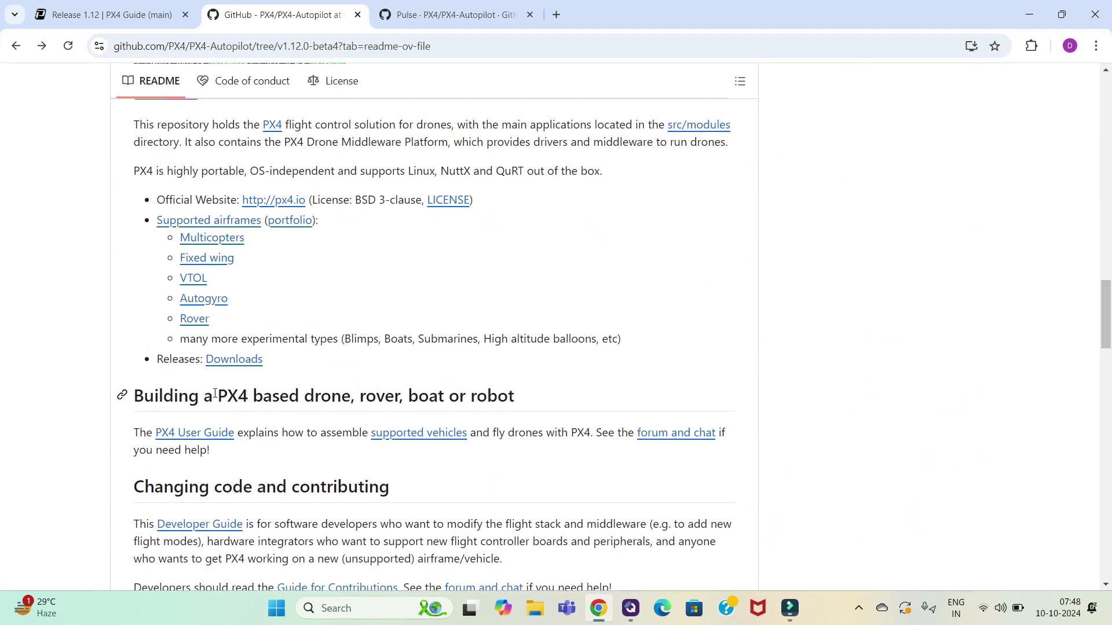
left_click(220, 364)
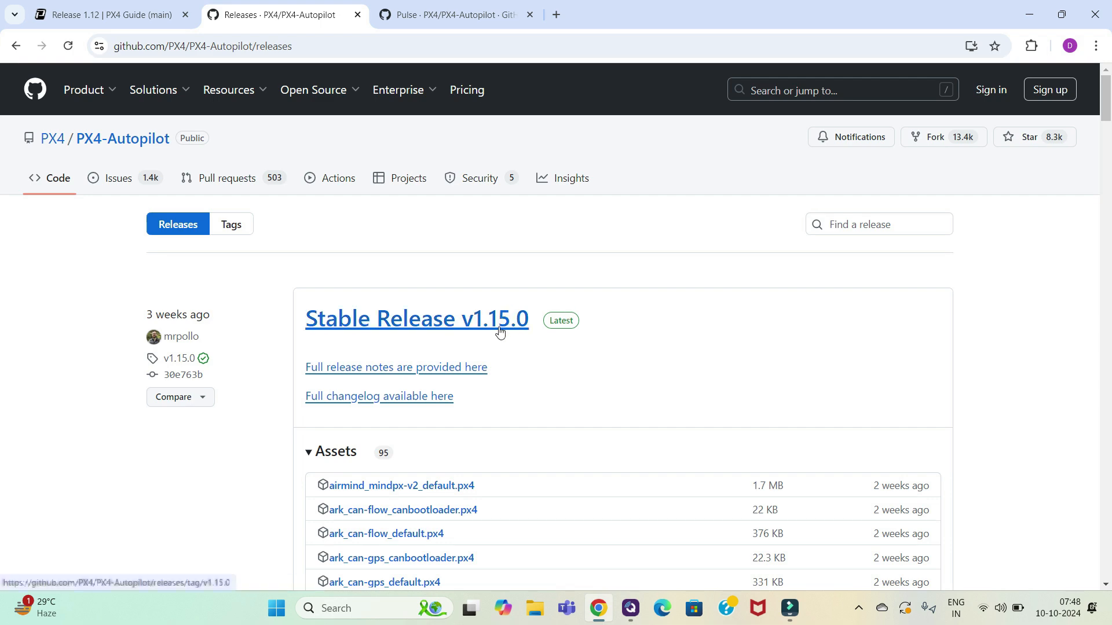
Step: Go to page 2 of the PX4-Autopilot releases and expand the assets of Stable Release v1.13.3
left_click_drag(1106, 120, 1103, 406)
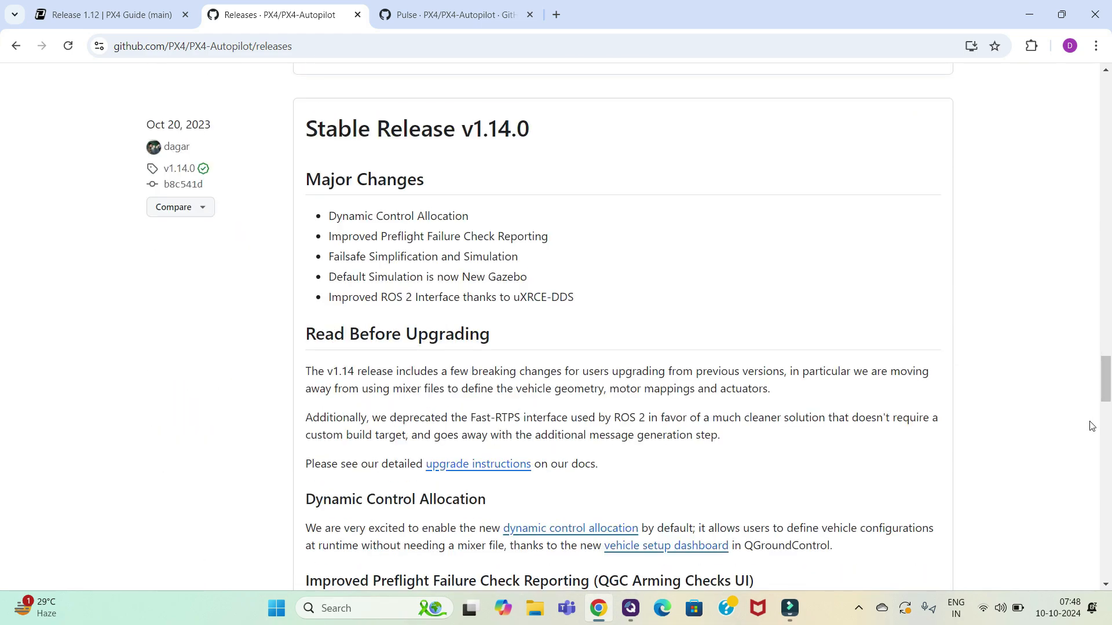
left_click_drag(1106, 366, 1108, 553)
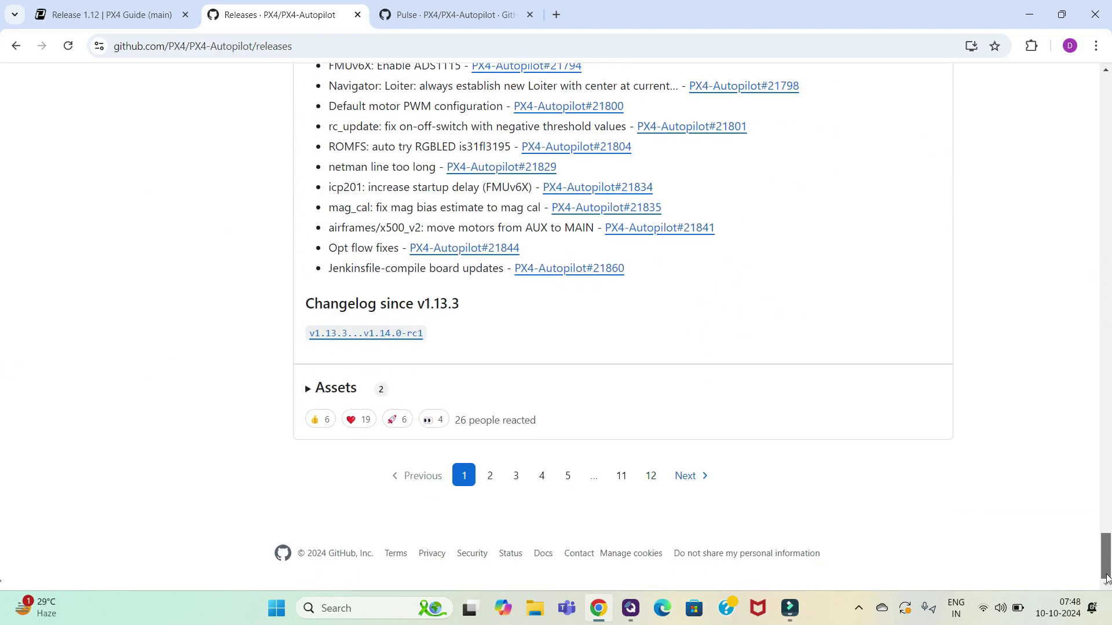
left_click(495, 482)
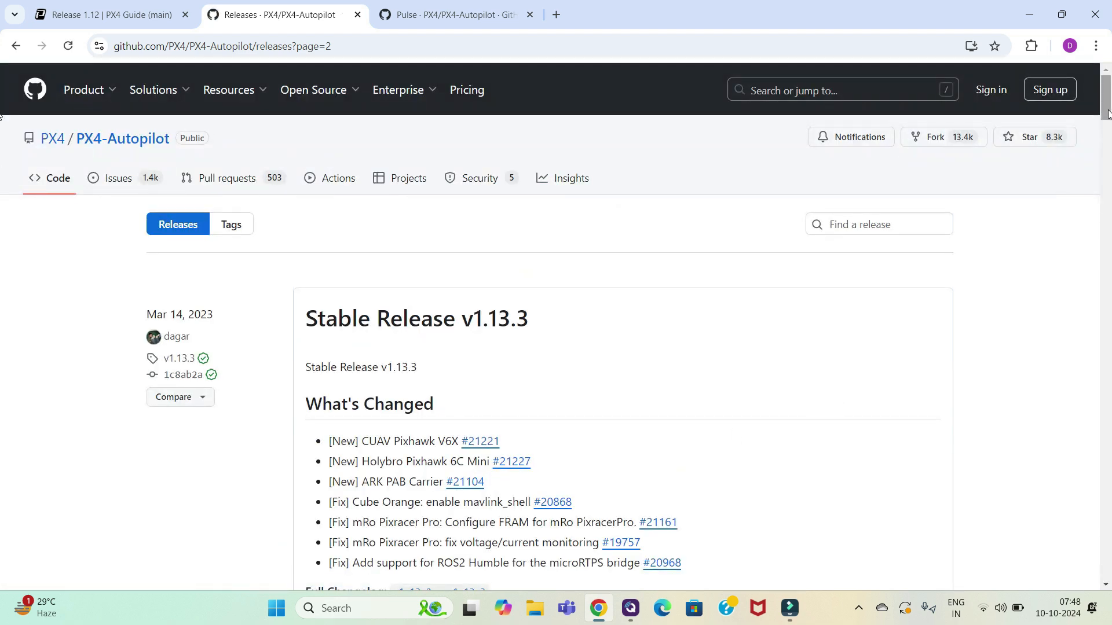
scroll(1103, 138, "down", 5)
mouse_move(1108, 150)
left_mouse_down()
mouse_move(1108, 128)
mouse_move(1108, 162)
left_mouse_up()
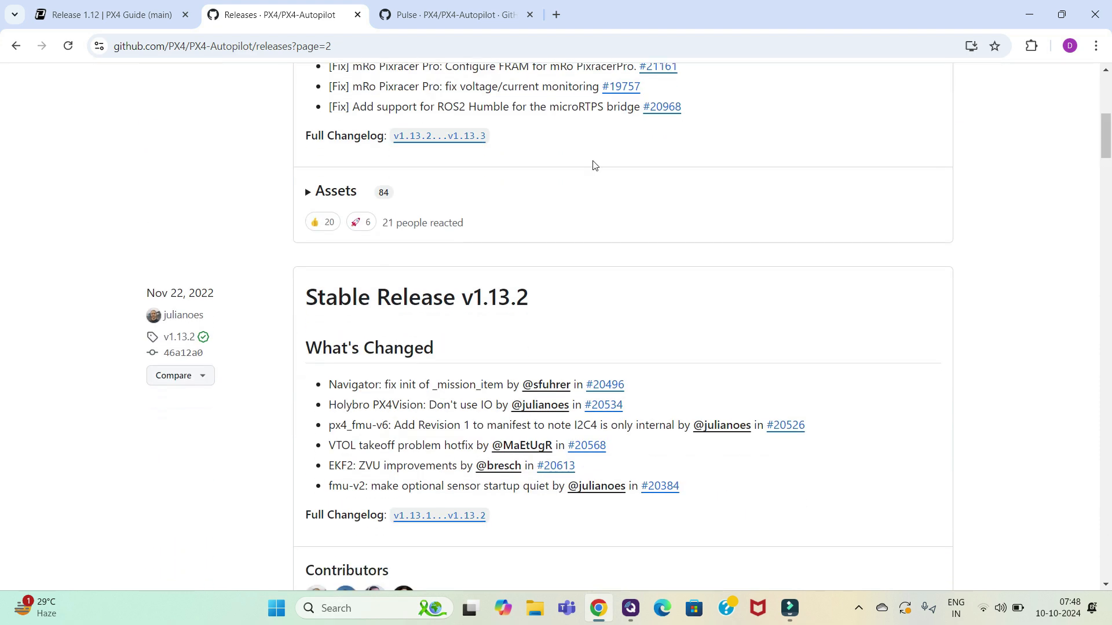
left_click(341, 197)
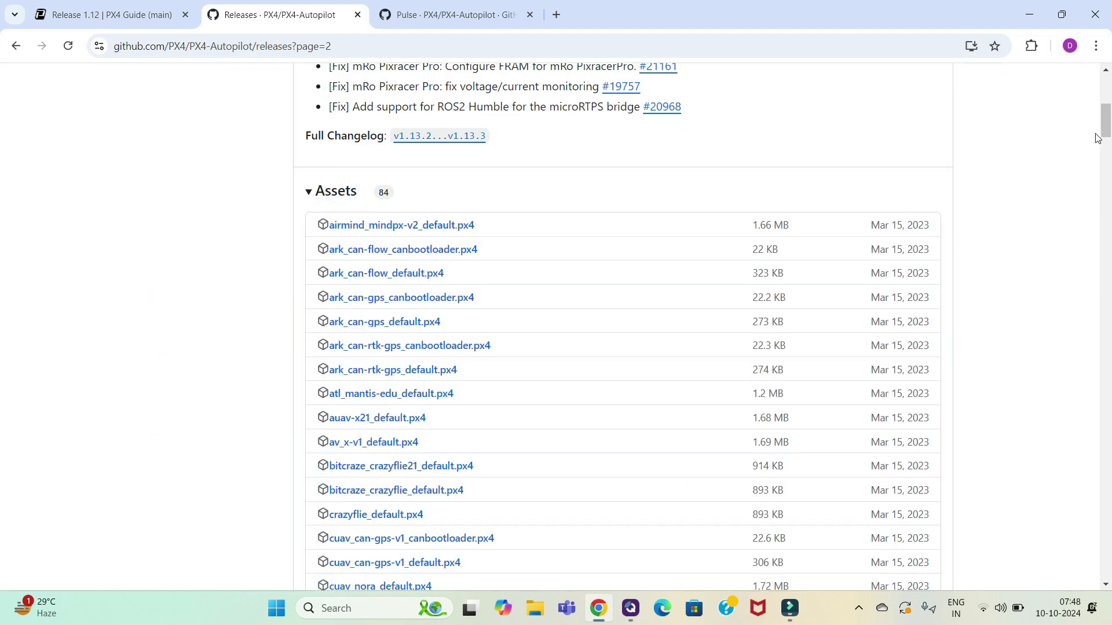
Step: Download px4_fmu-v3_default.px4 from the v1.13.3 assets and close the prompt for choosing an app to open it
left_click_drag(1106, 126, 1107, 218)
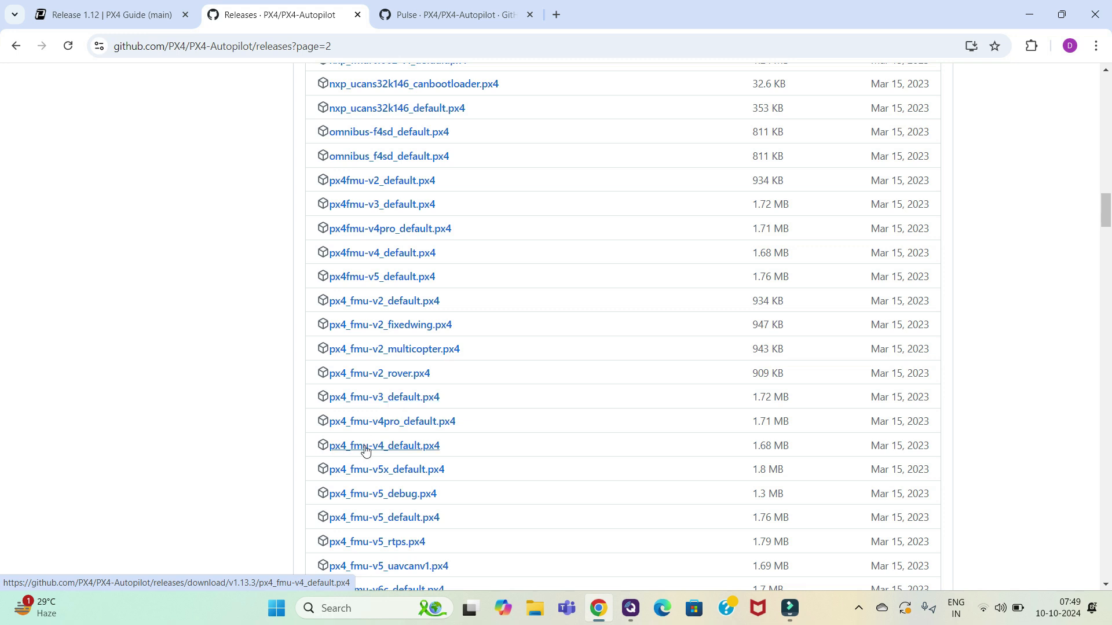
left_click(402, 406)
left_click(402, 405)
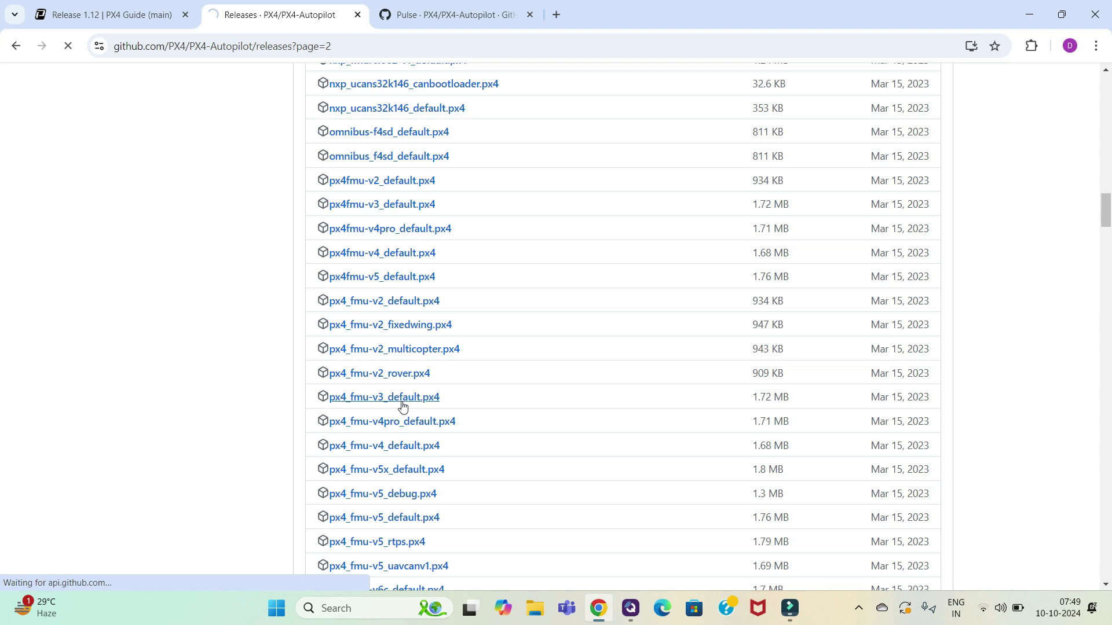
left_click(402, 405)
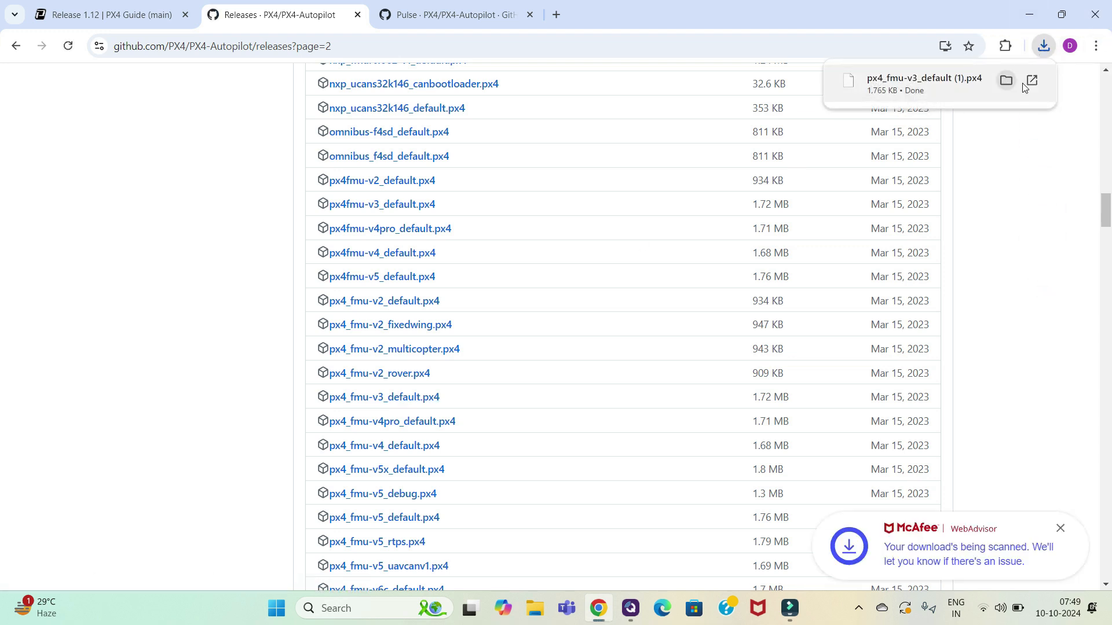
left_click(926, 86)
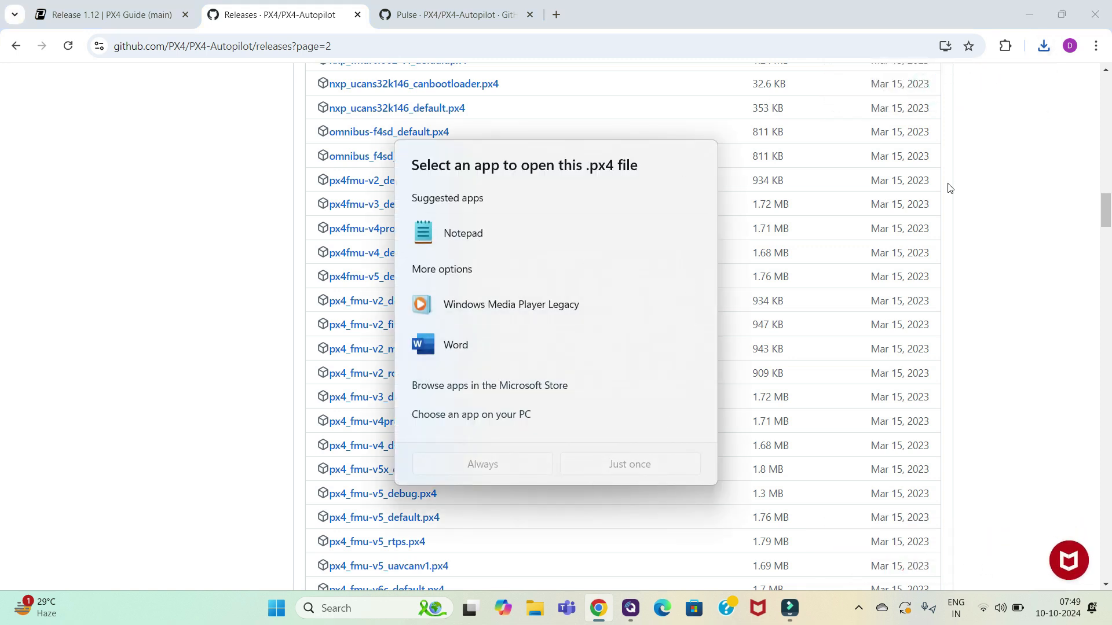
left_click(968, 203)
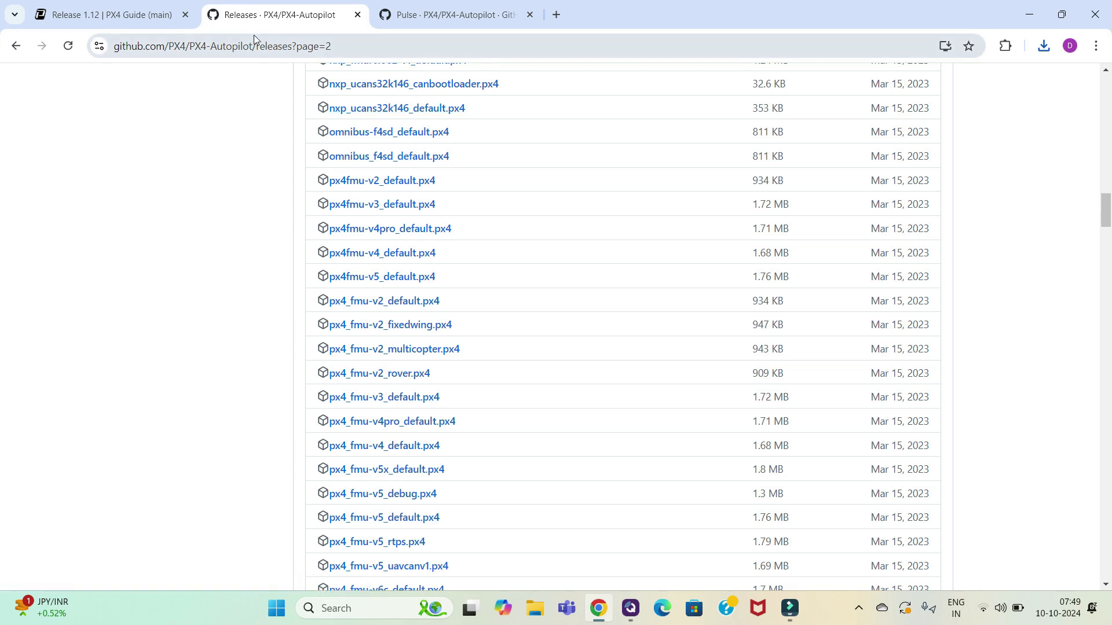
Step: Switch back to QGroundControl, enable the advanced settings in Firmware Setup and confirm "Custom firmware file..." as the version to install
left_click(637, 614)
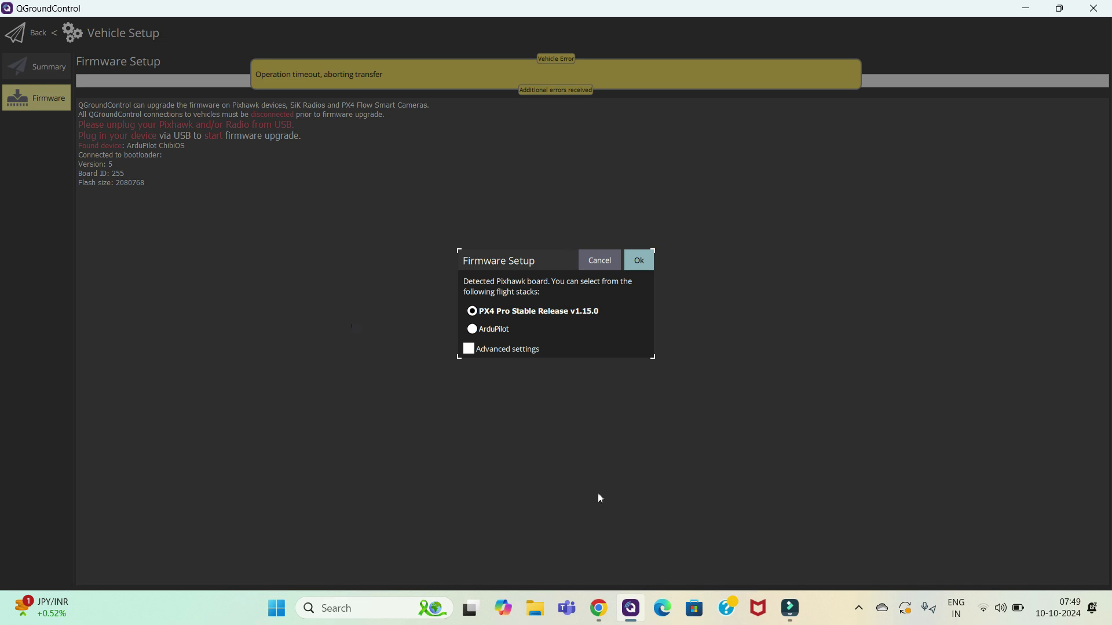
left_click(469, 349)
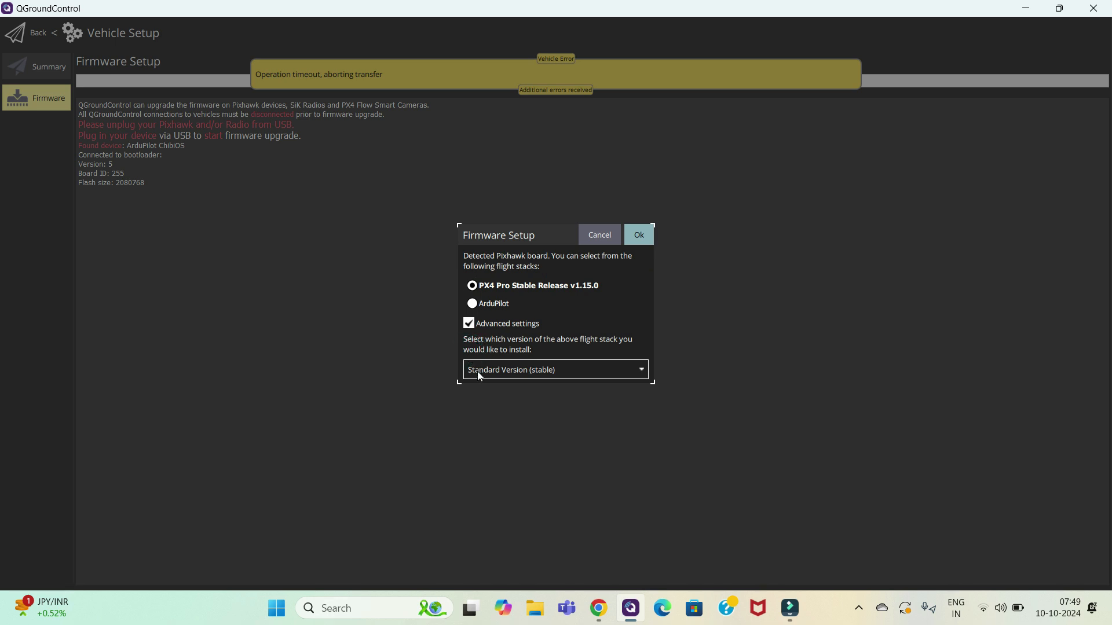
left_click(477, 371)
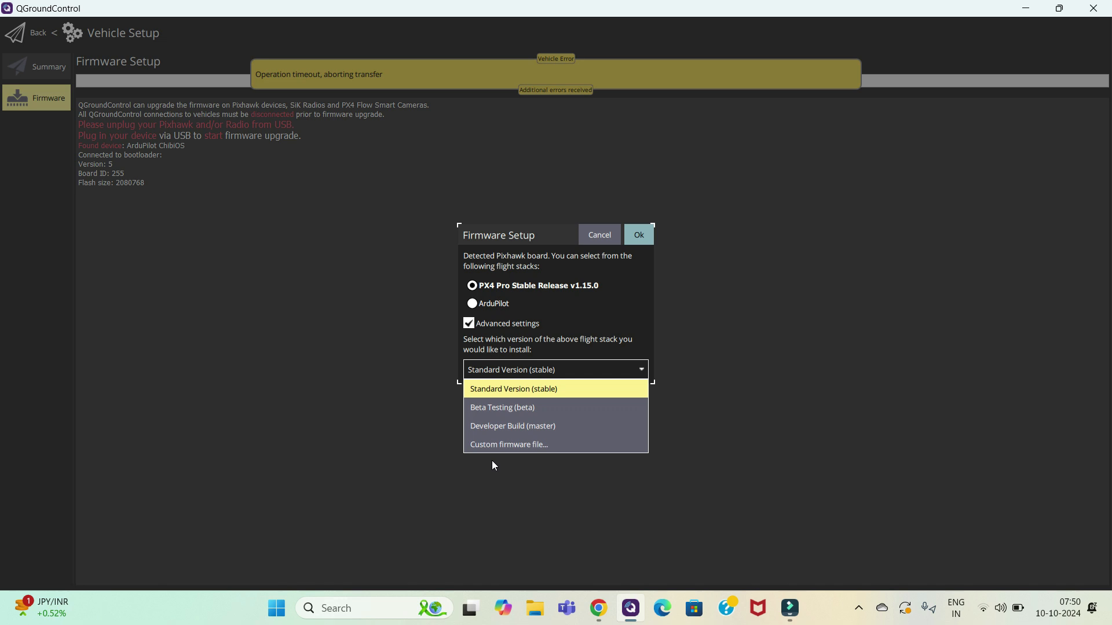
left_click(494, 444)
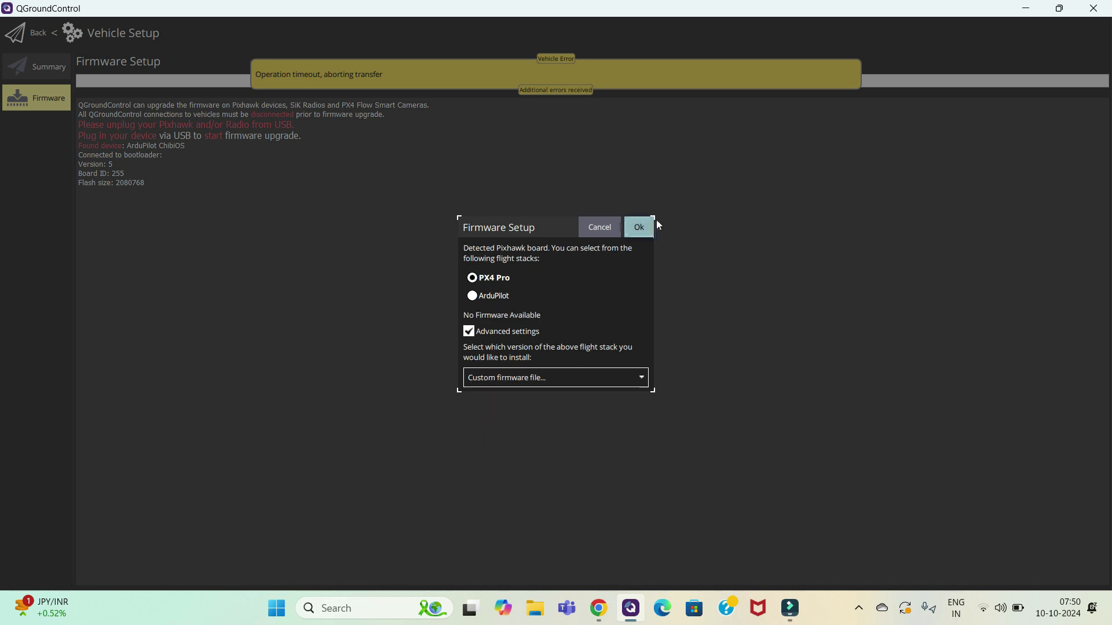
left_click(642, 229)
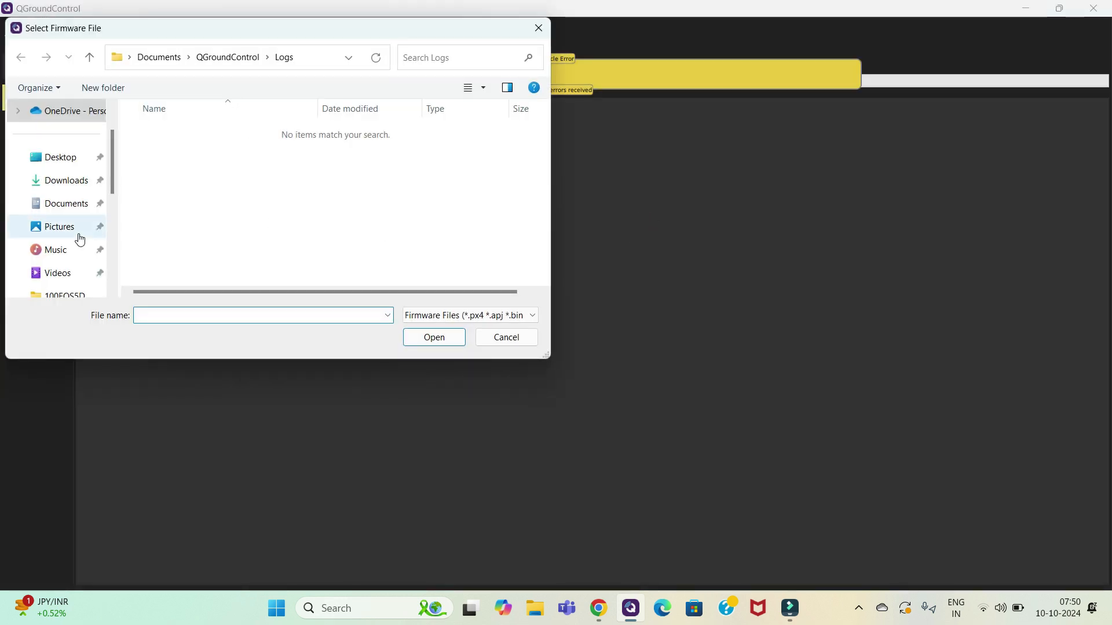
Step: Load px4_fmu-v3_default.px4 from the software folder on drive D: to flash it to the board, and dismiss the vehicle error message
scroll(113, 189, "down", 3)
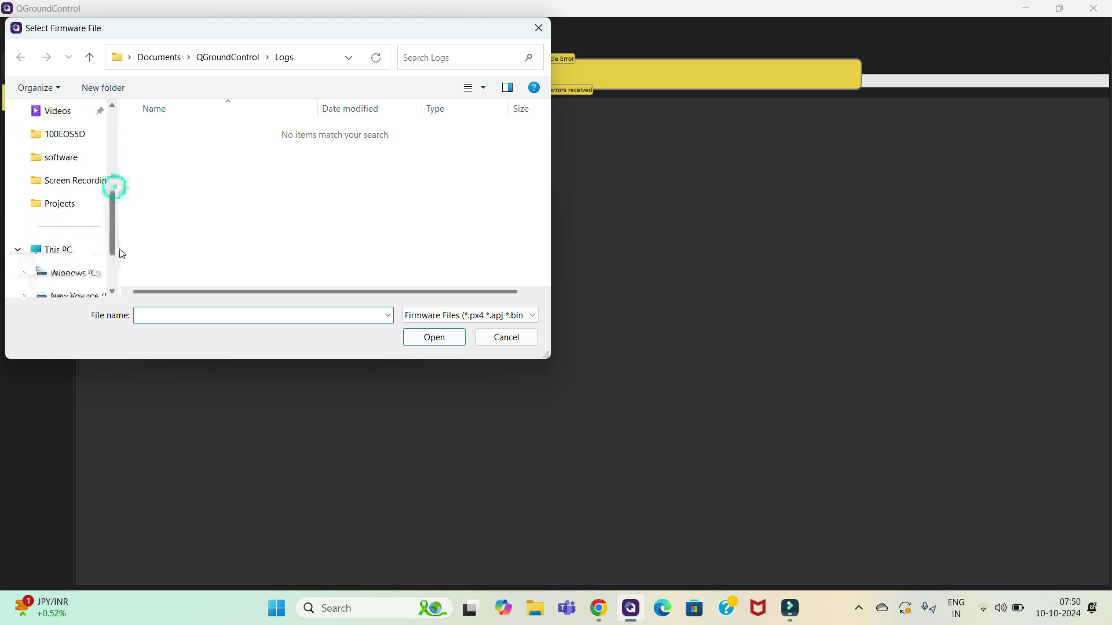
left_click(61, 157)
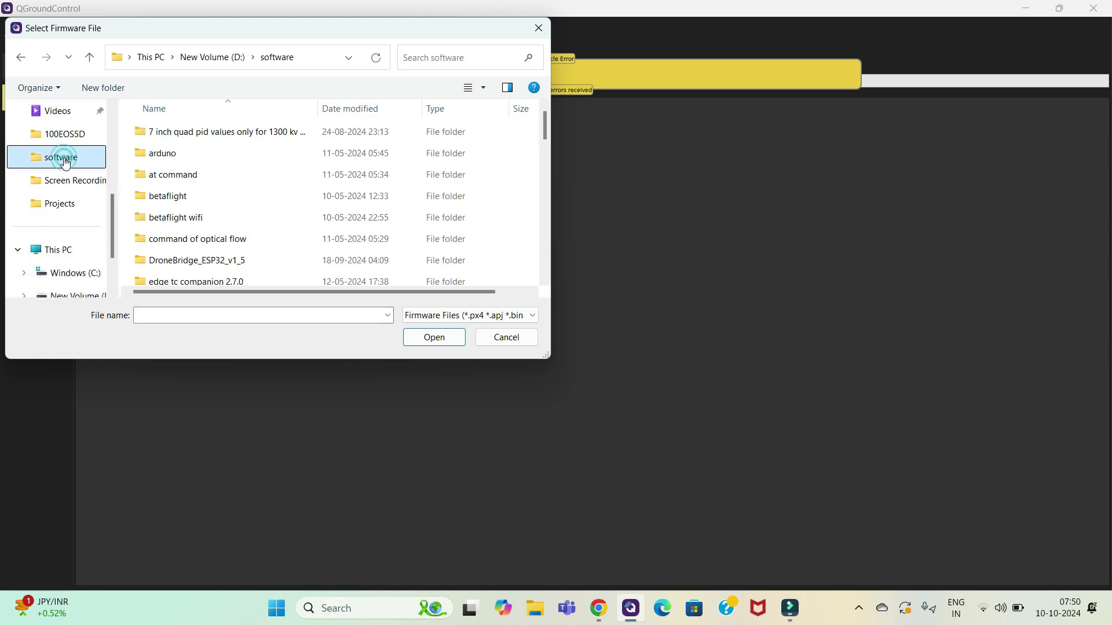
scroll(548, 138, "down", 8)
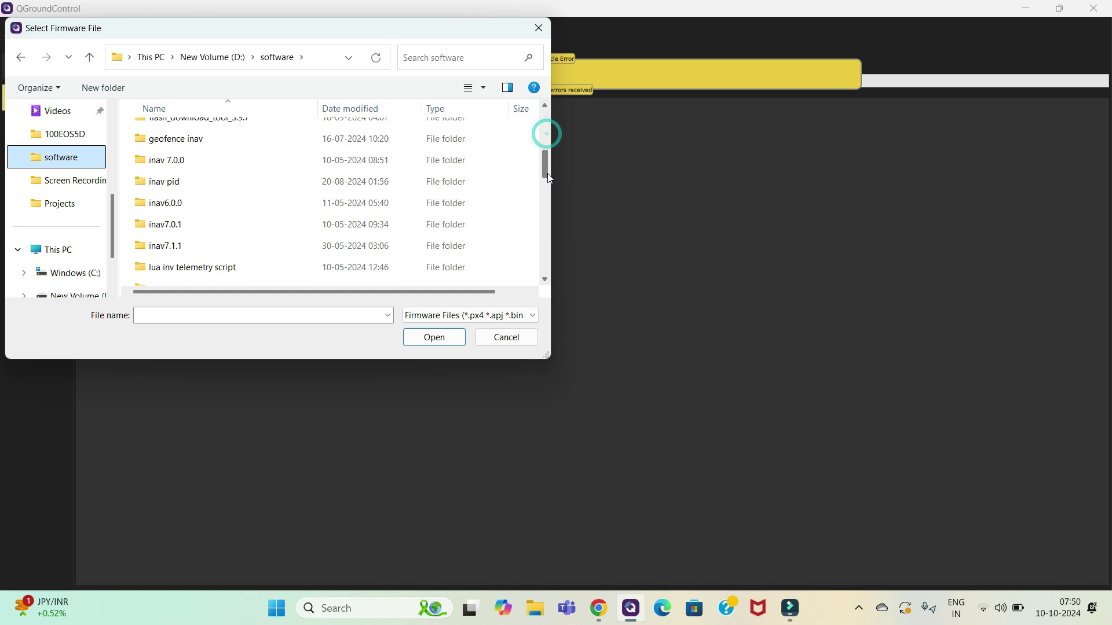
left_click_drag(550, 224, 543, 271)
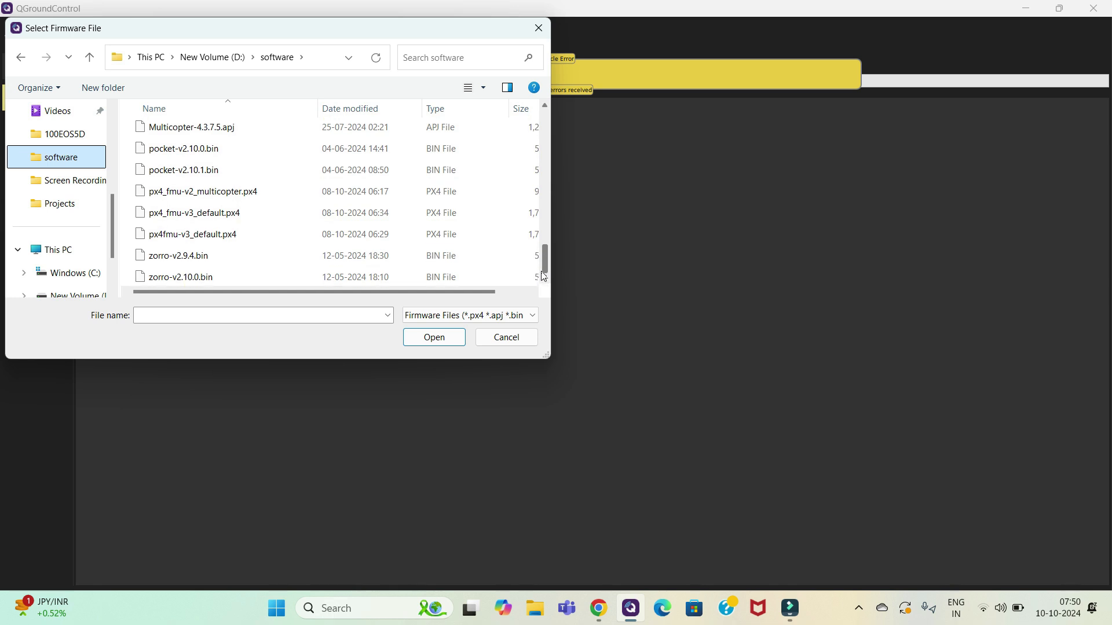
left_click_drag(314, 289, 332, 290)
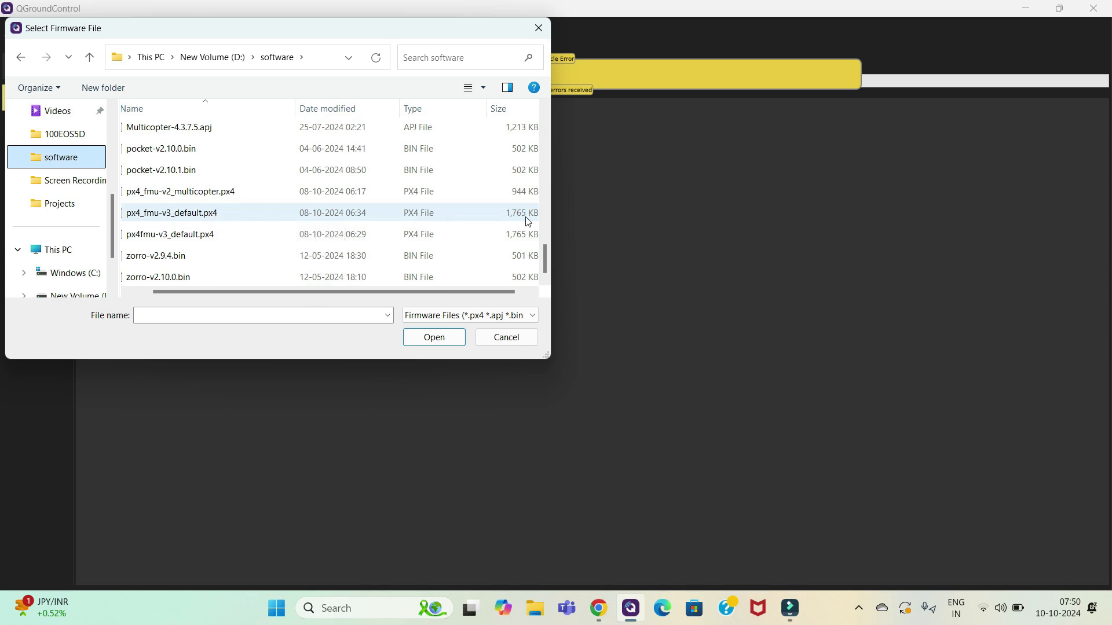
left_click(435, 340)
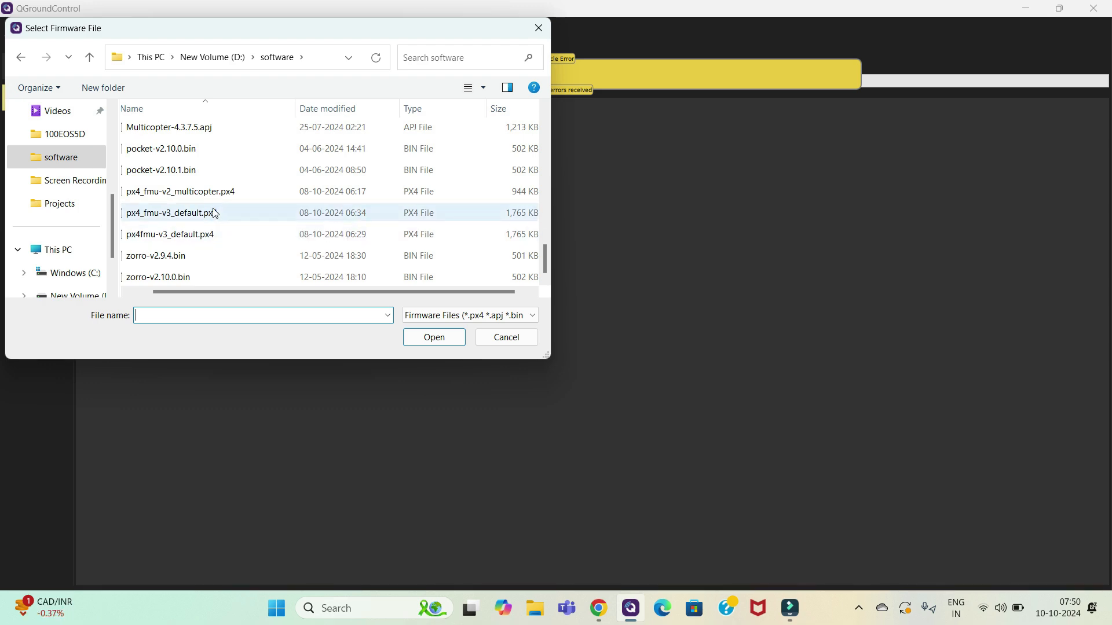
left_click(214, 213)
left_click(435, 336)
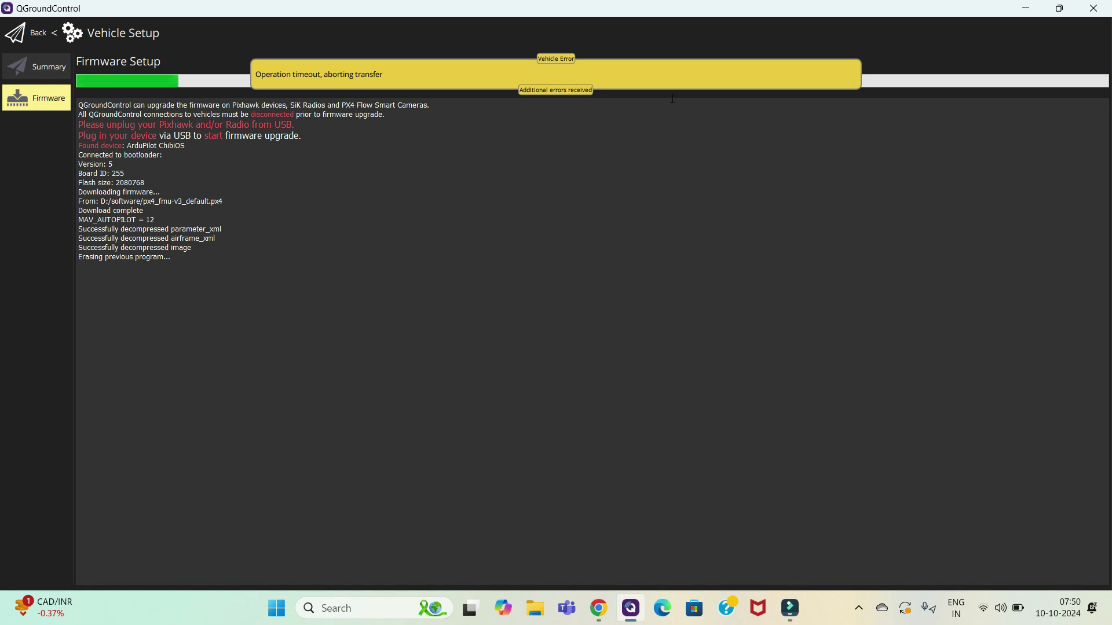
left_click(726, 61)
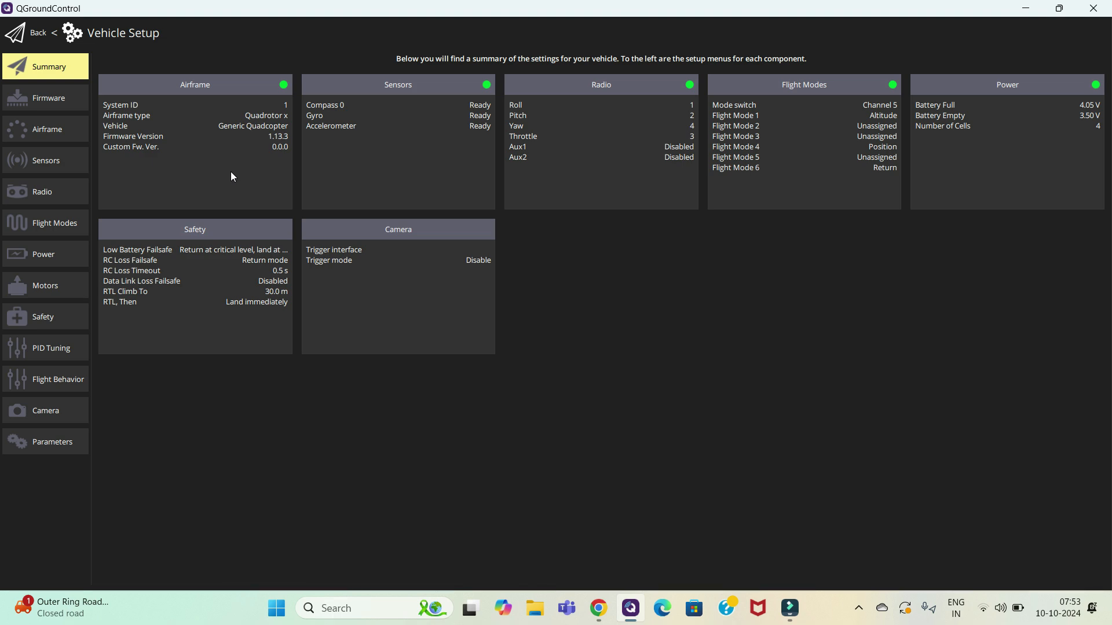
Step: Look over the Firmware and Airframe setup pages, down to the Quadrotor x airframe group
left_click(44, 106)
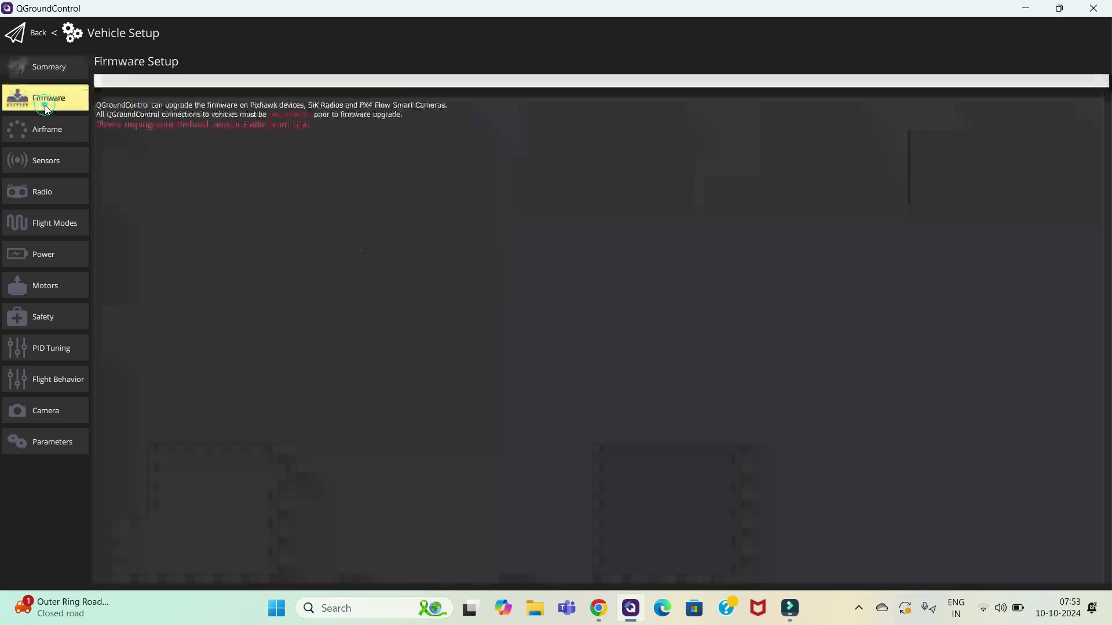
left_click(45, 139)
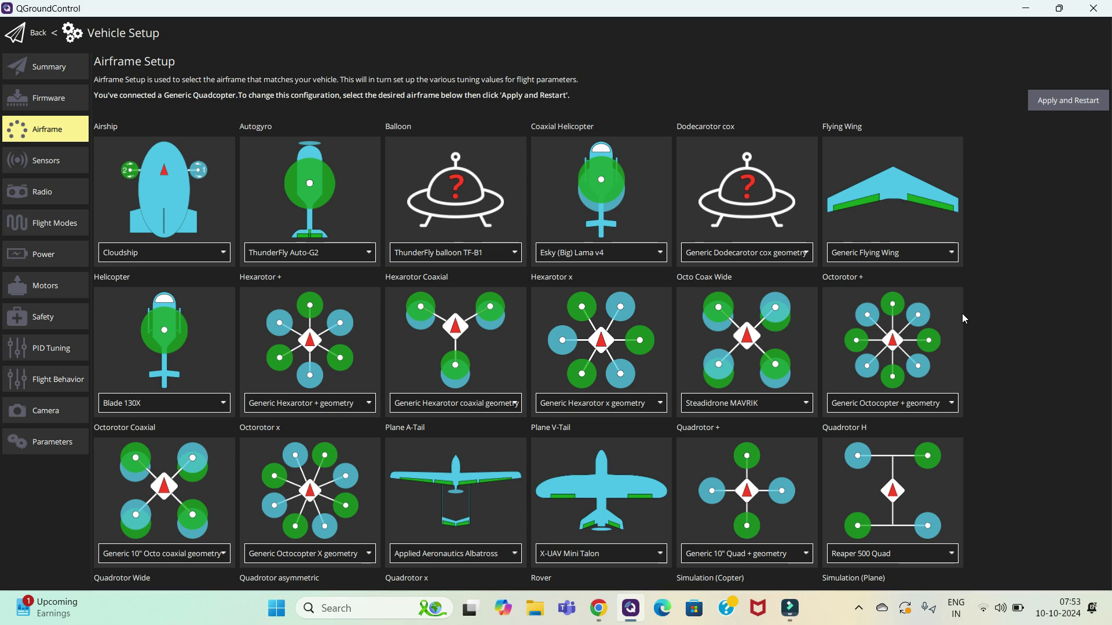
left_click_drag(829, 382, 826, 124)
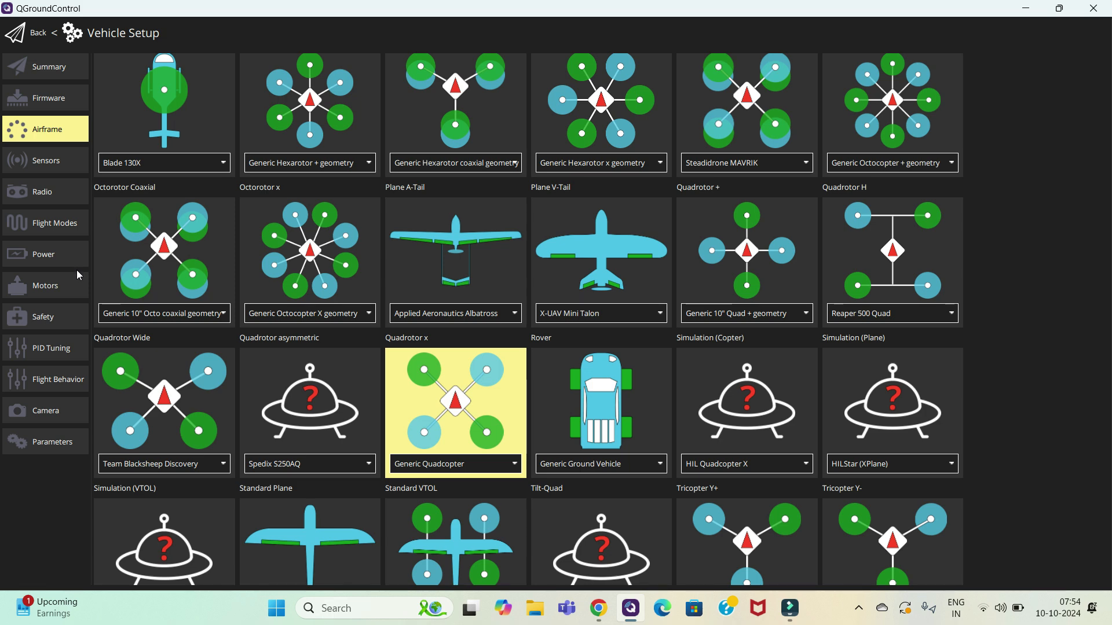
left_click(49, 168)
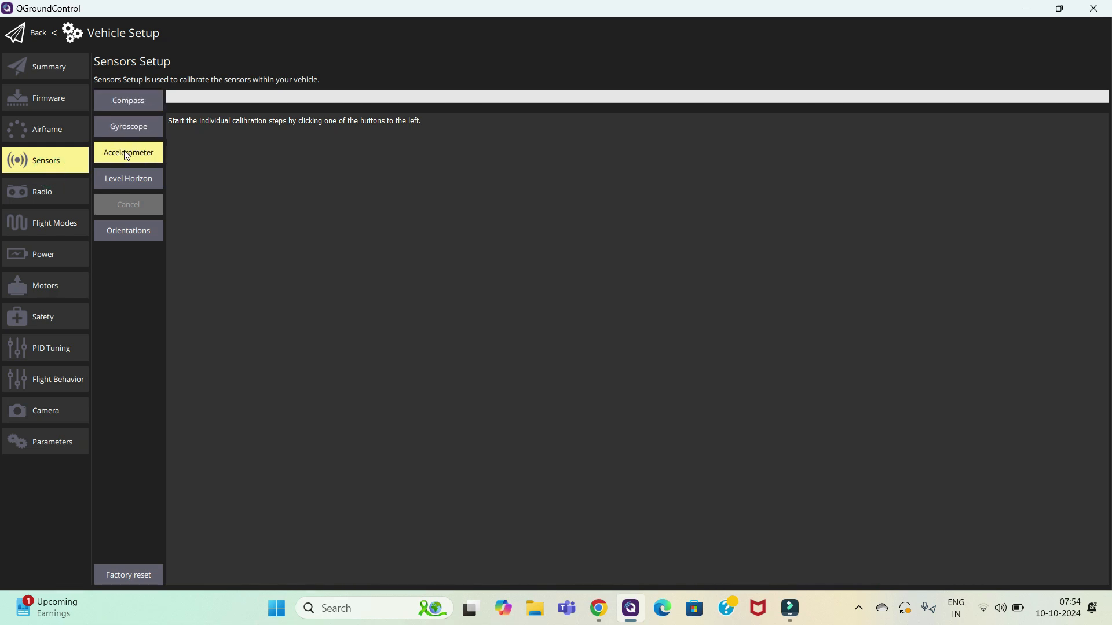
left_click(127, 155)
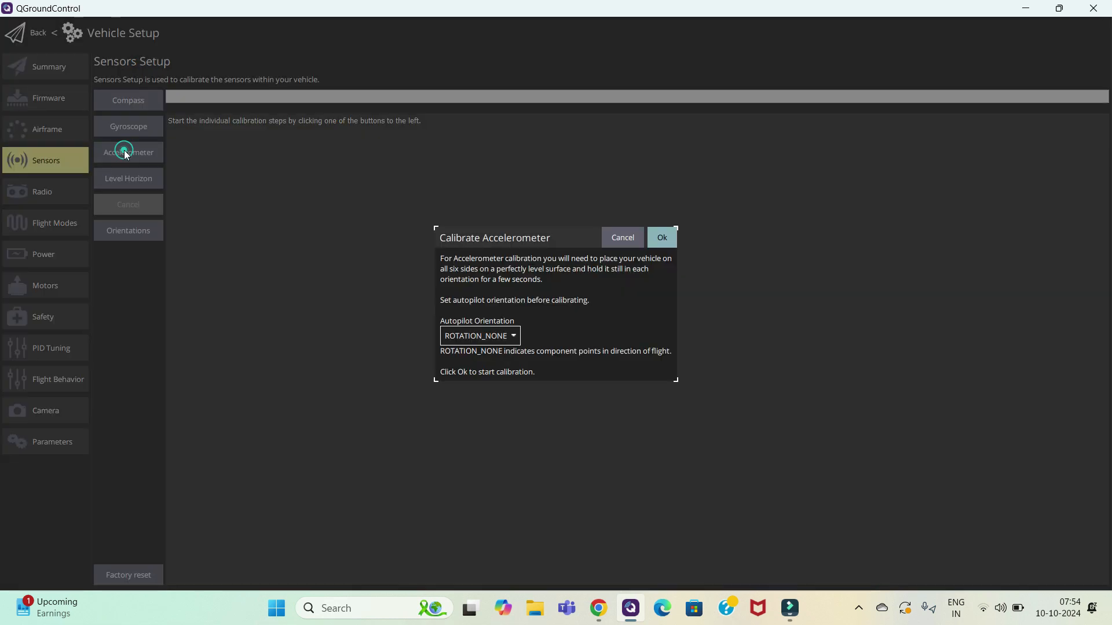
left_click(662, 238)
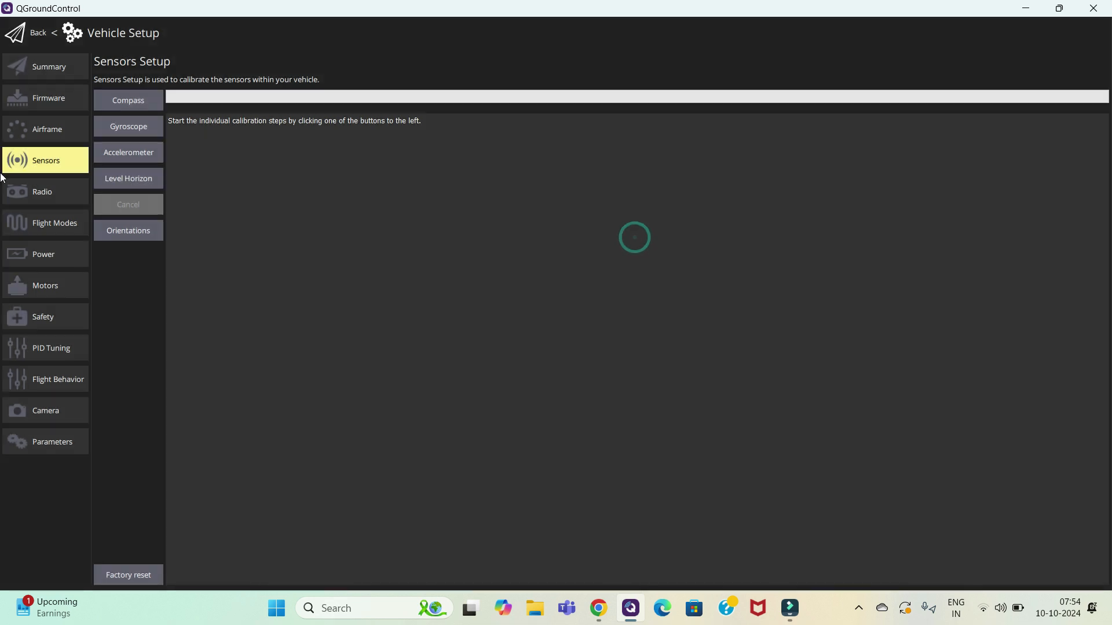
left_click(34, 187)
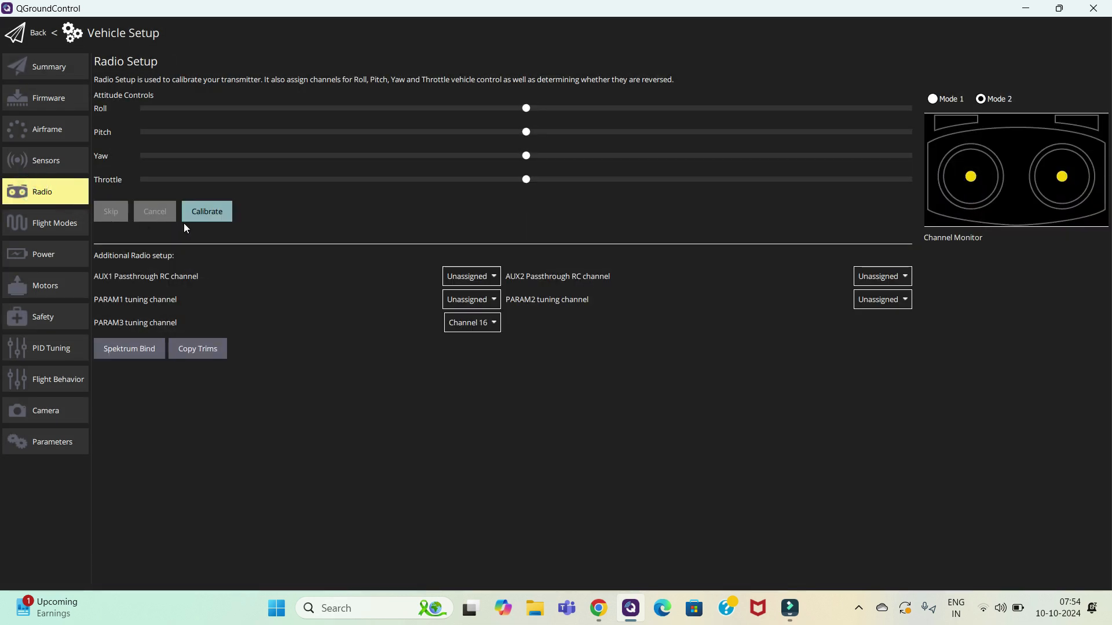
left_click(43, 165)
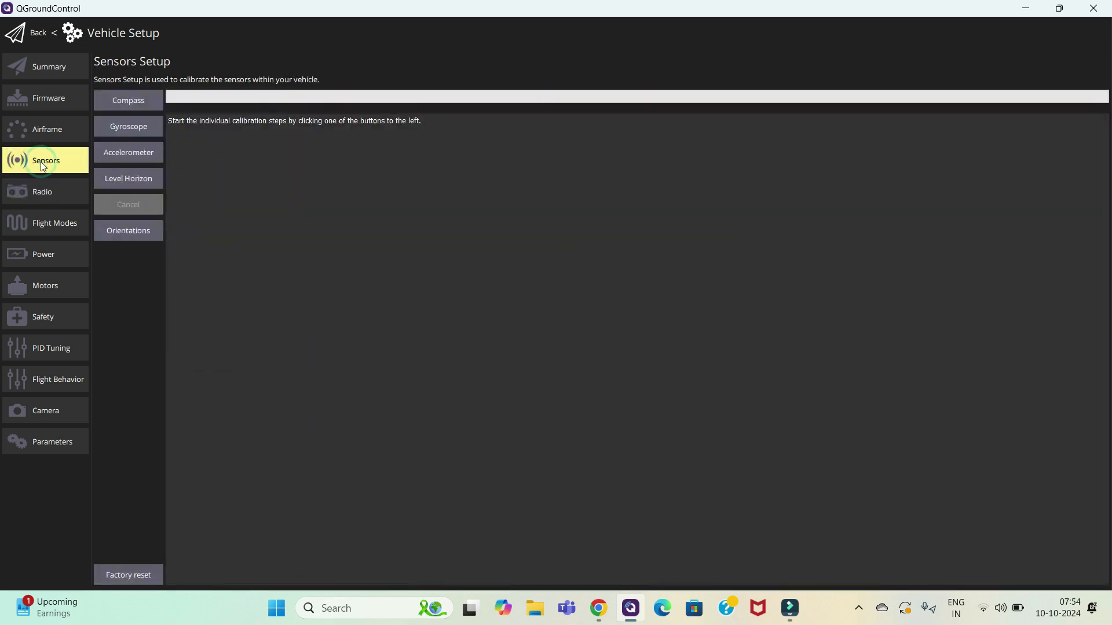
left_click(128, 99)
left_click(661, 242)
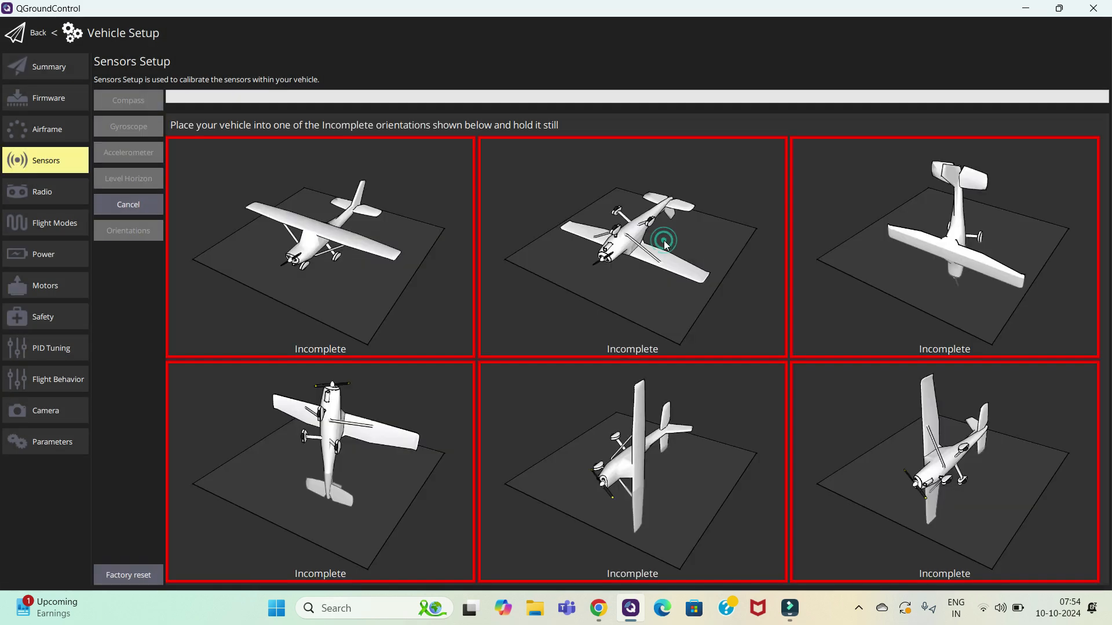
left_click(128, 204)
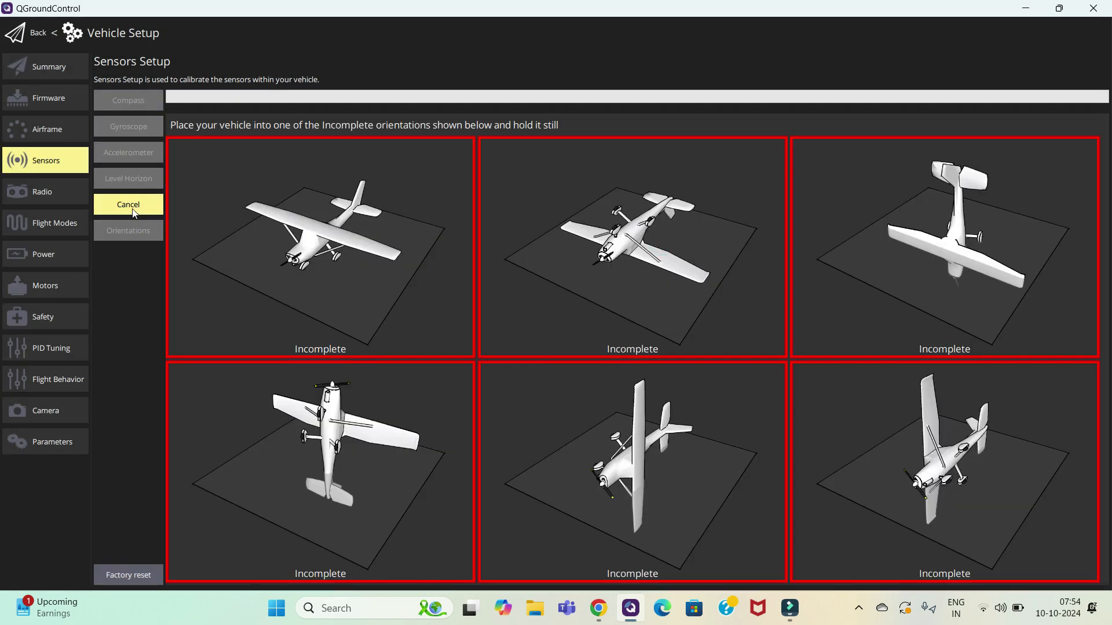
Step: Calibrate the gyroscope, and start the accelerometer calibration with the autopilot orientation left at ROTATION_NONE
left_click(129, 127)
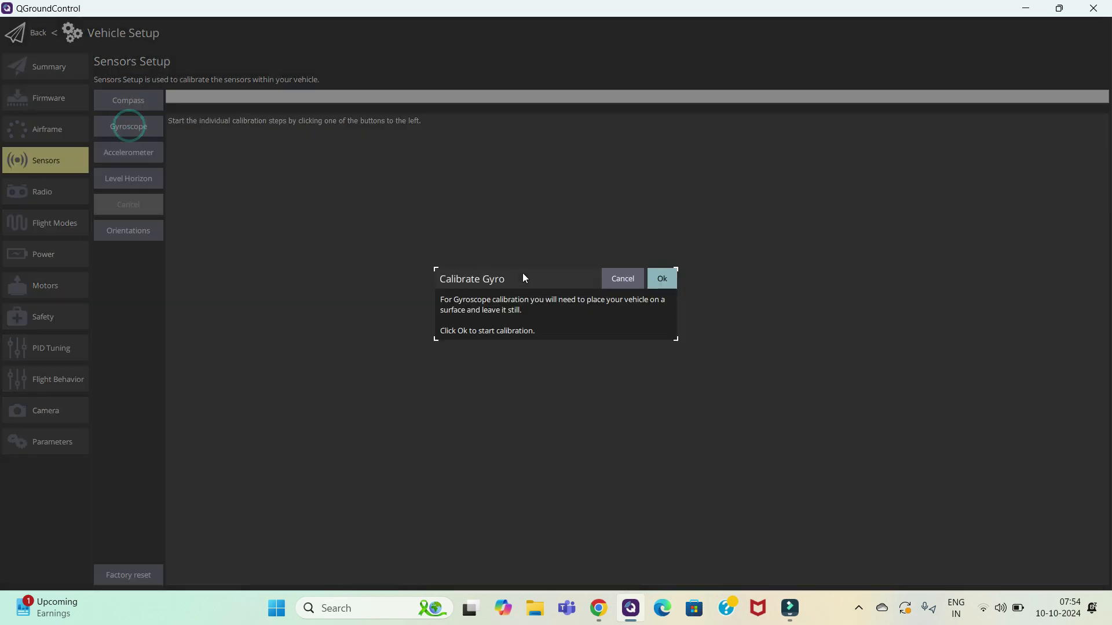
left_click(662, 278)
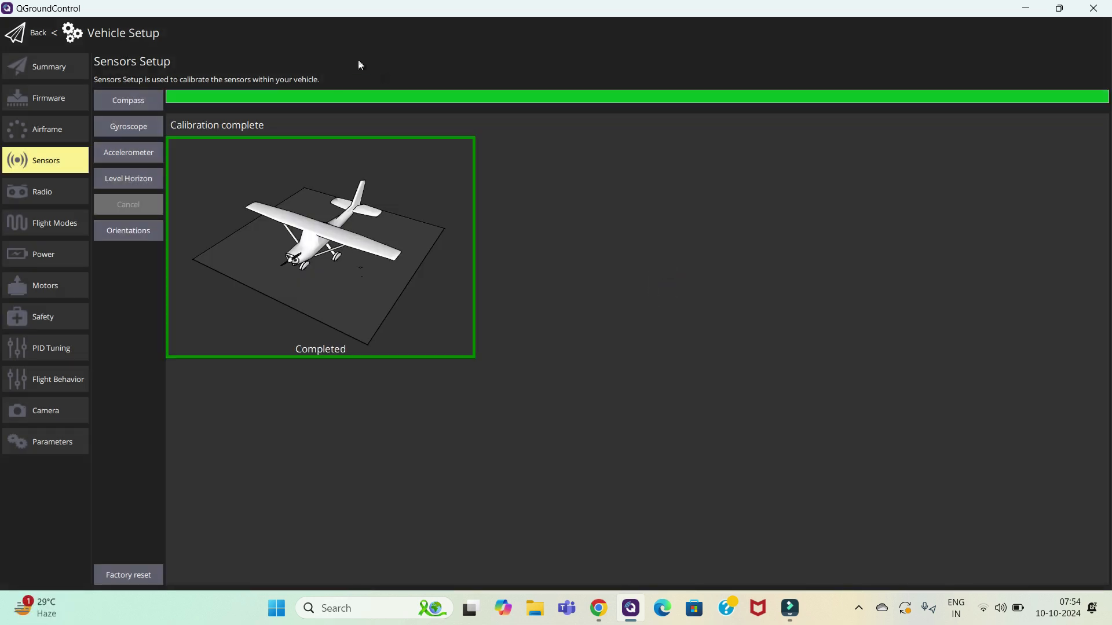
left_click(142, 158)
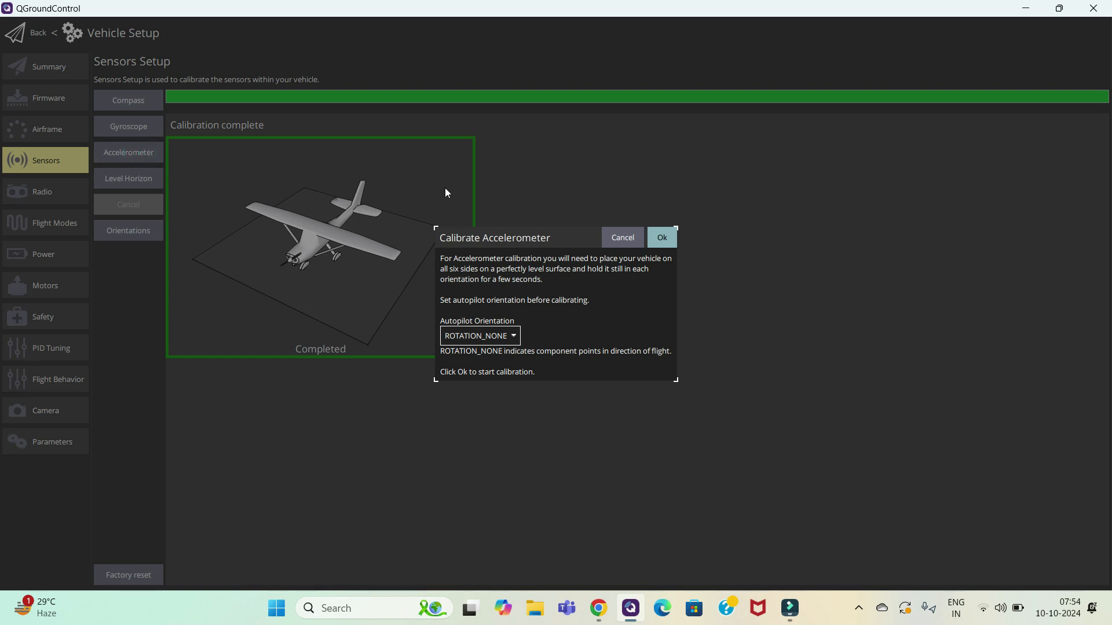
left_click(659, 237)
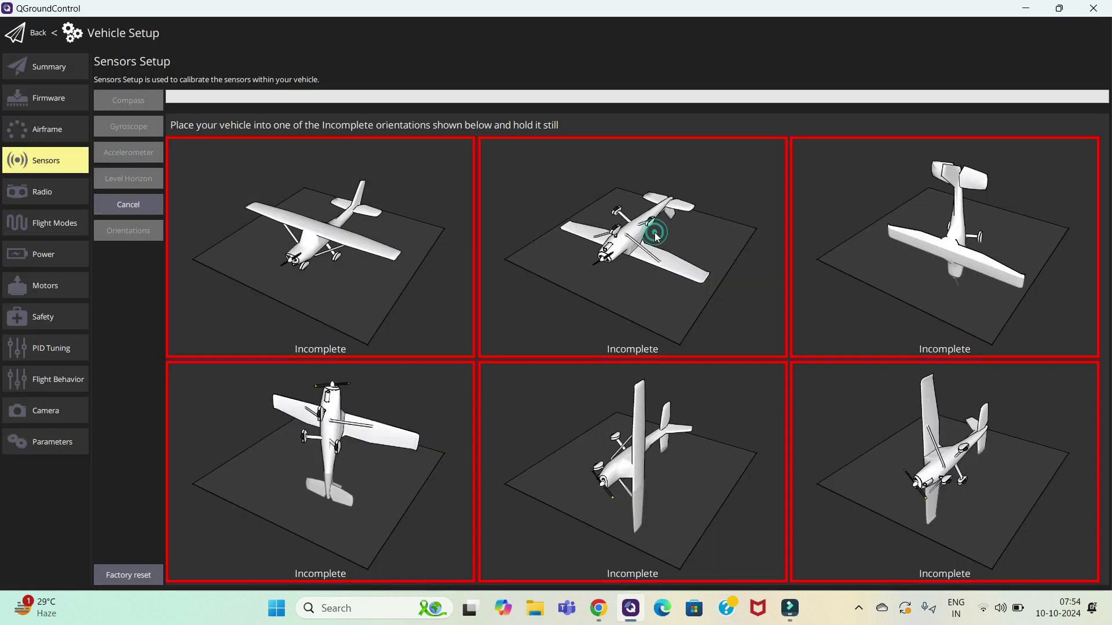
Step: Review the Radio, Flight Modes, Power, Motors, Safety, PID Tuning, Flight Behavior, Camera and Parameters setup pages of the vehicle
left_click(40, 192)
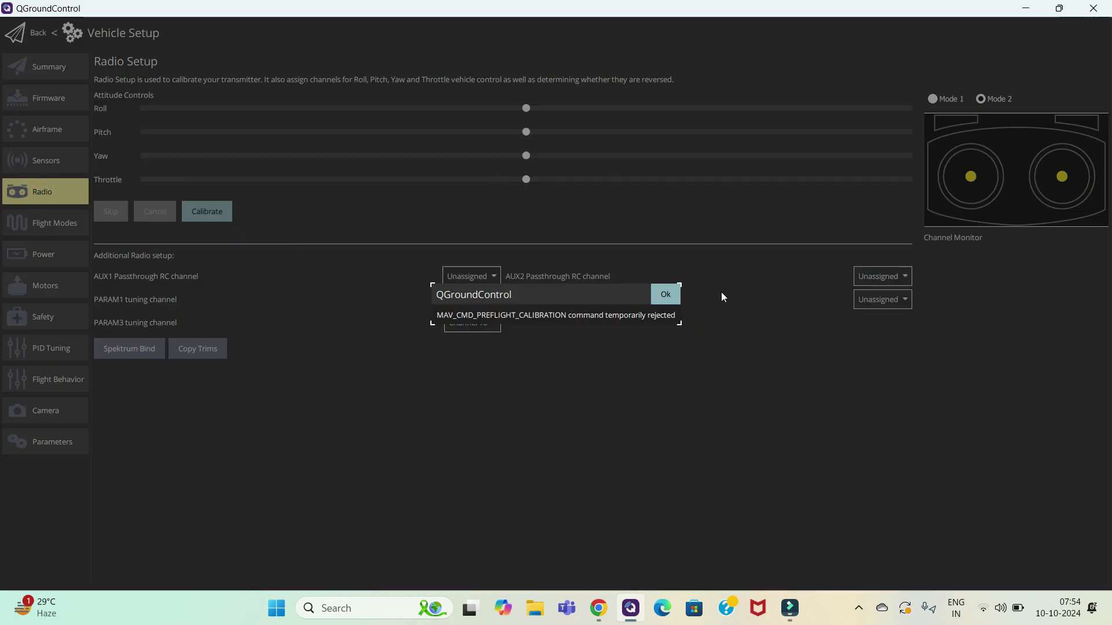
left_click(665, 296)
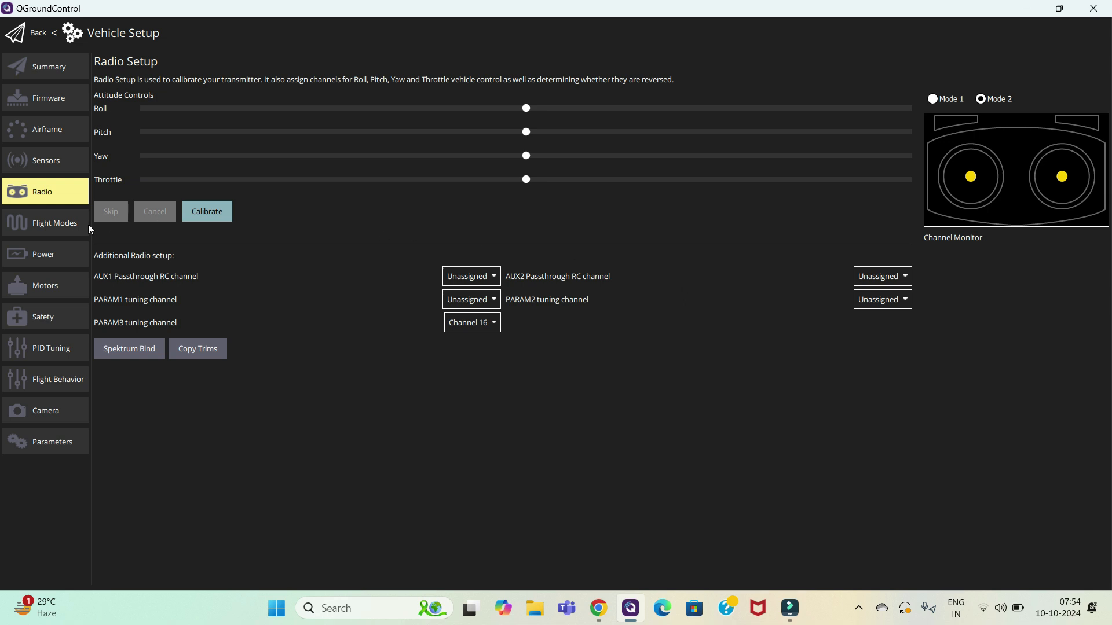
left_click(70, 228)
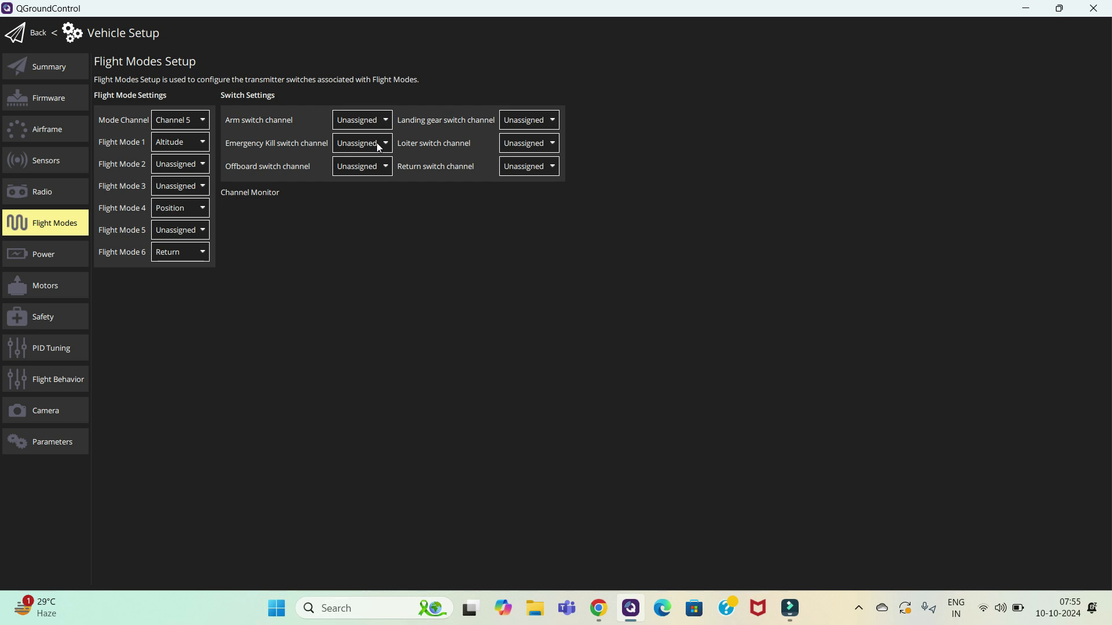
left_click(61, 250)
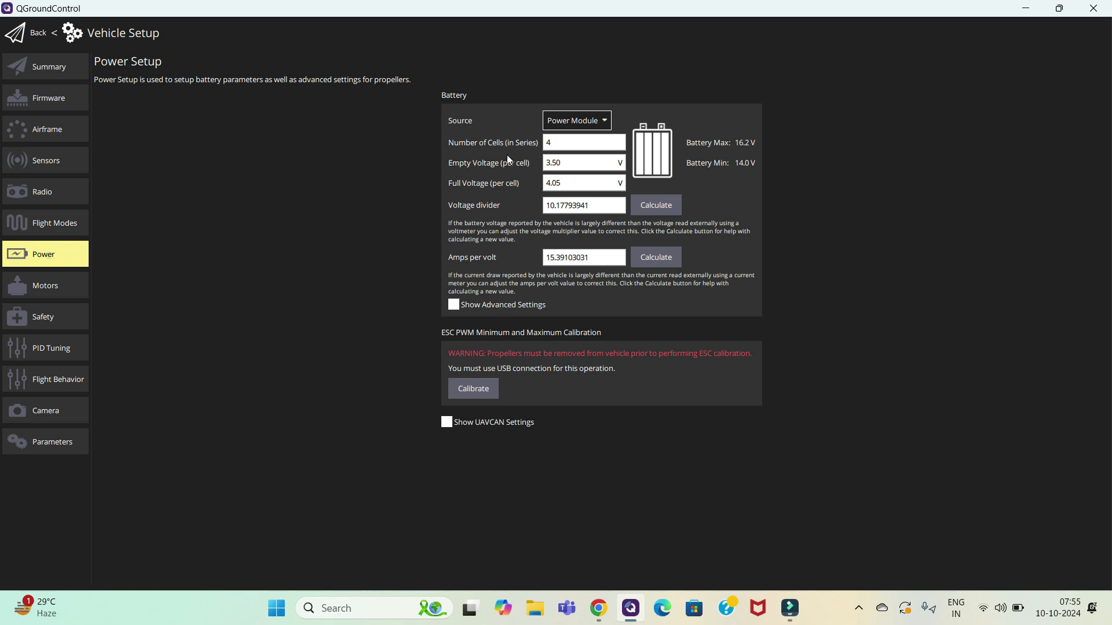
left_click(68, 275)
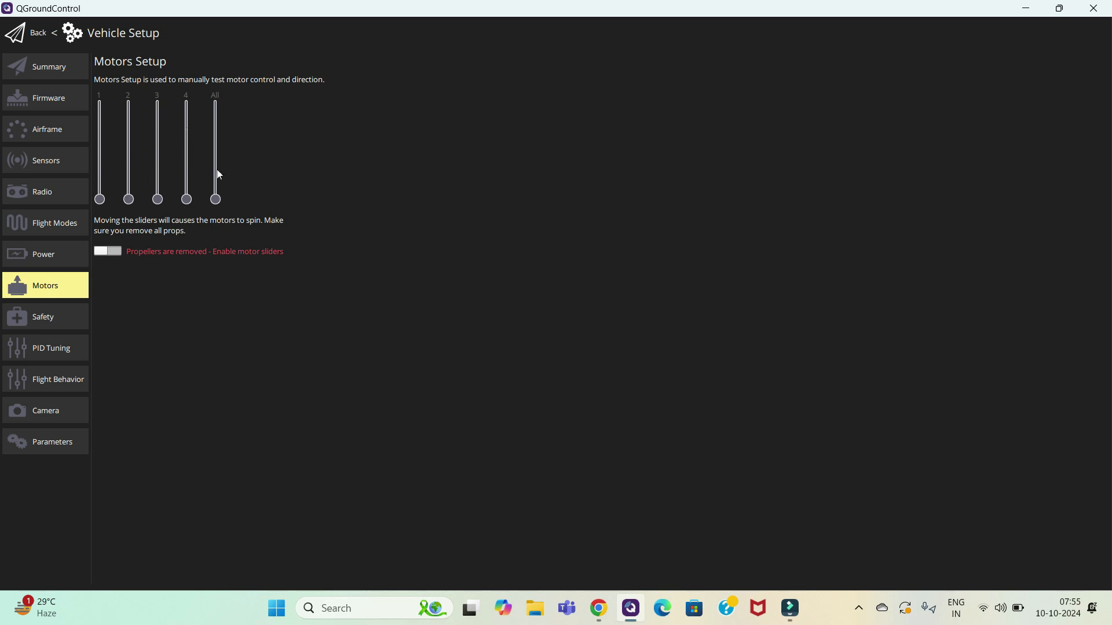
left_click(54, 323)
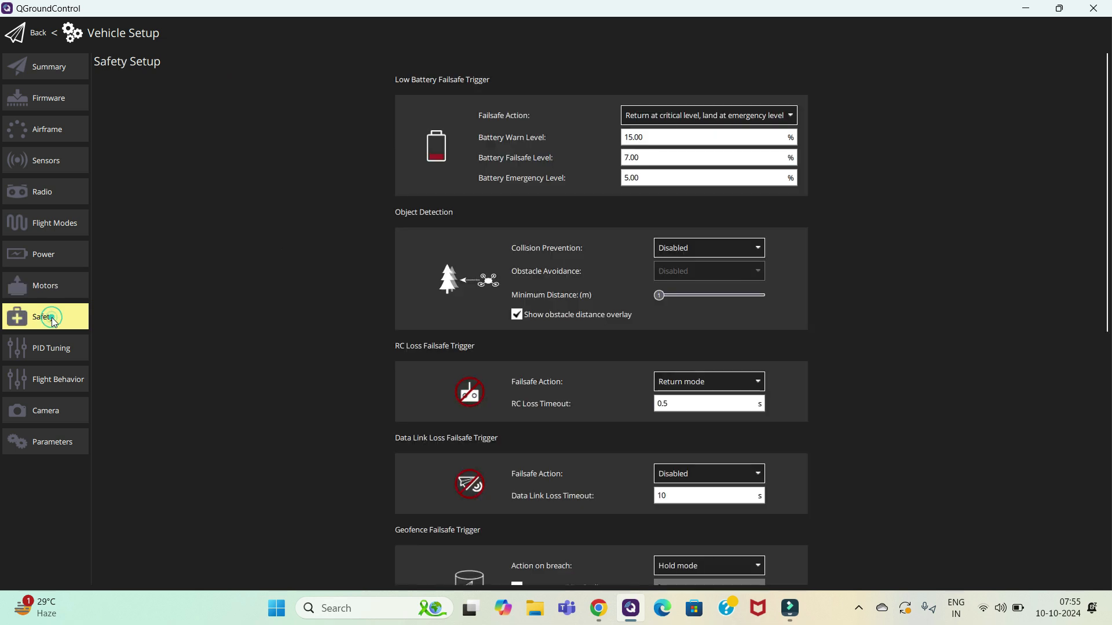
left_click(48, 372)
left_click(54, 351)
left_click(53, 381)
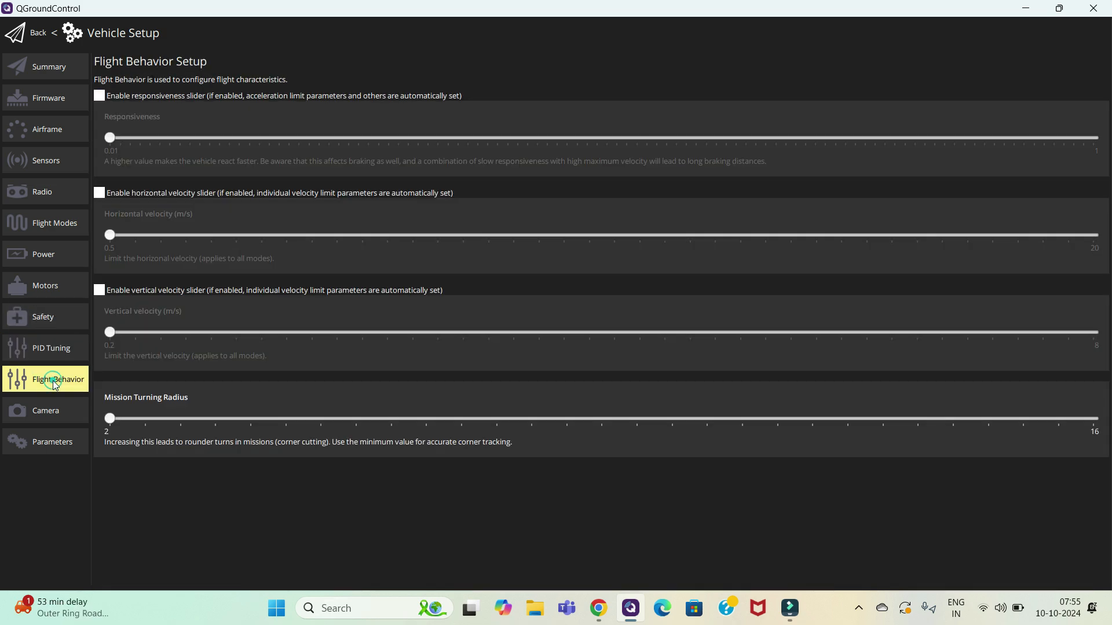
left_click(50, 414)
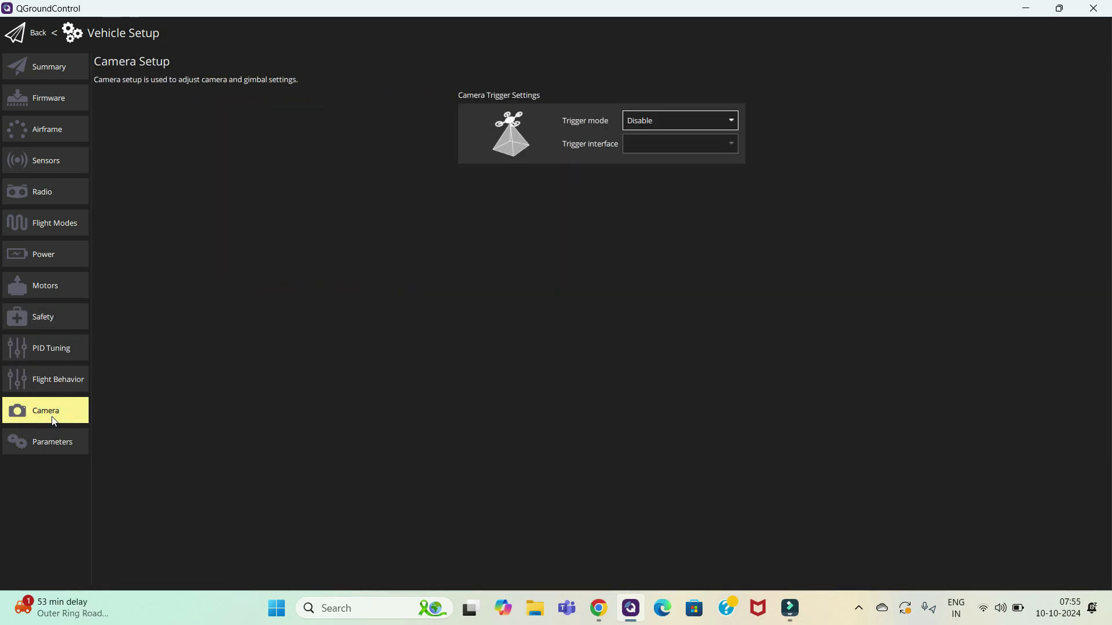
left_click(60, 446)
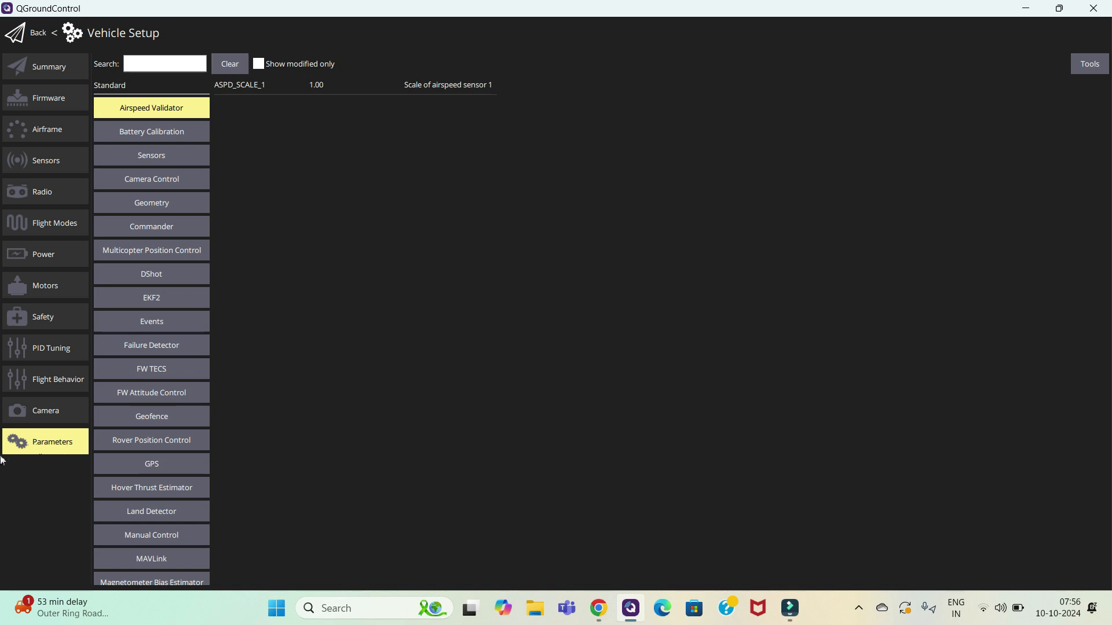
Step: Close QGroundControl, confirming the exit despite the active vehicle connection, and minimize the Chrome window
left_click(1093, 8)
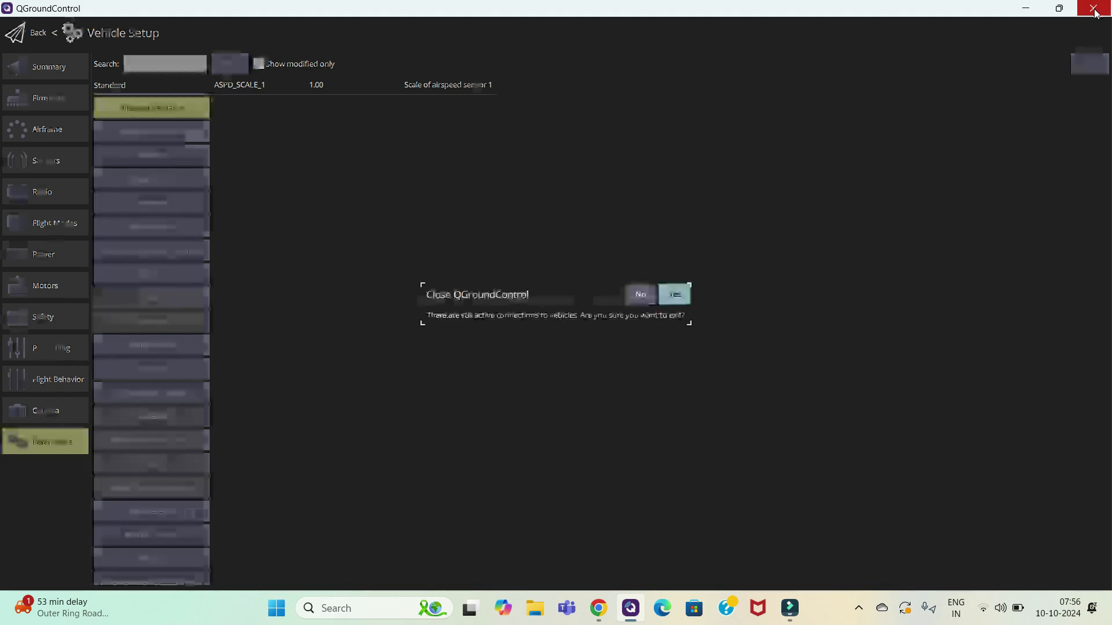
left_click(674, 295)
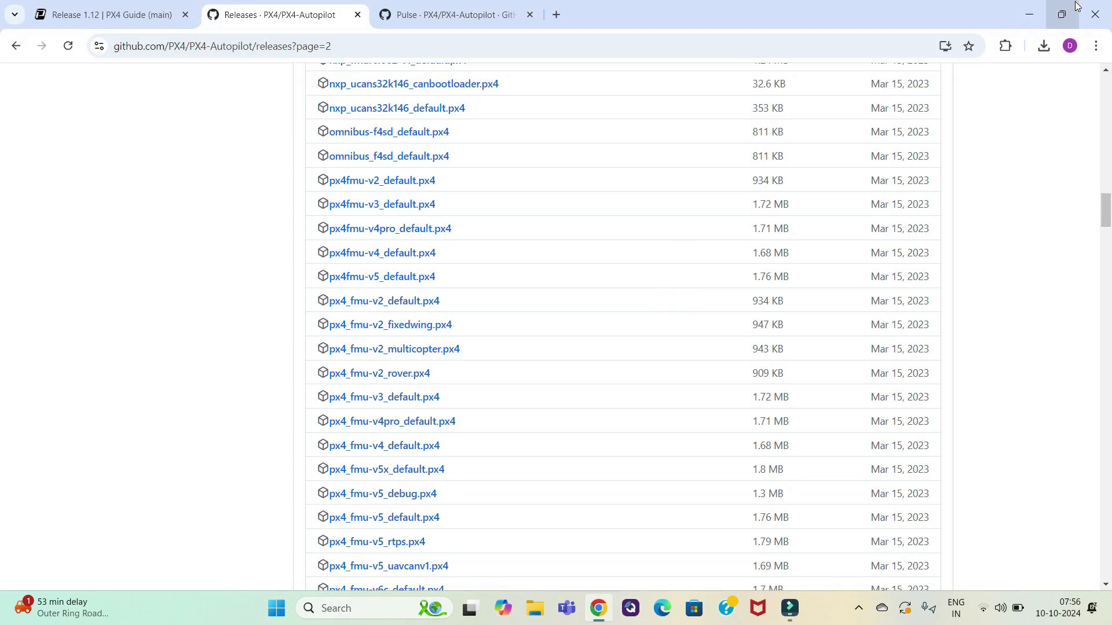
left_click(1031, 16)
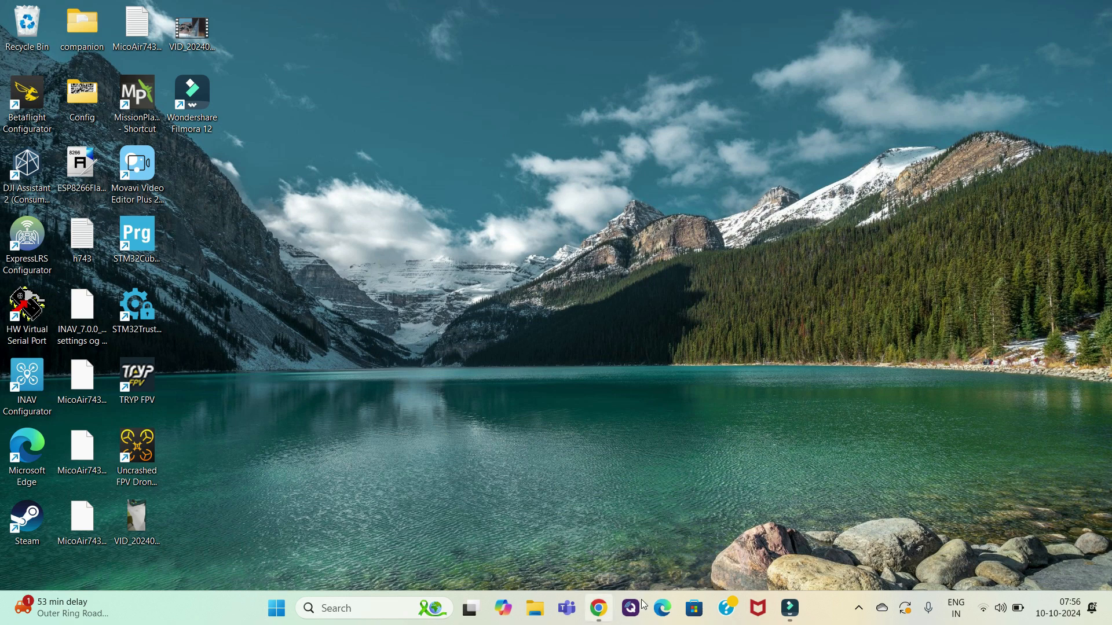
left_click(792, 618)
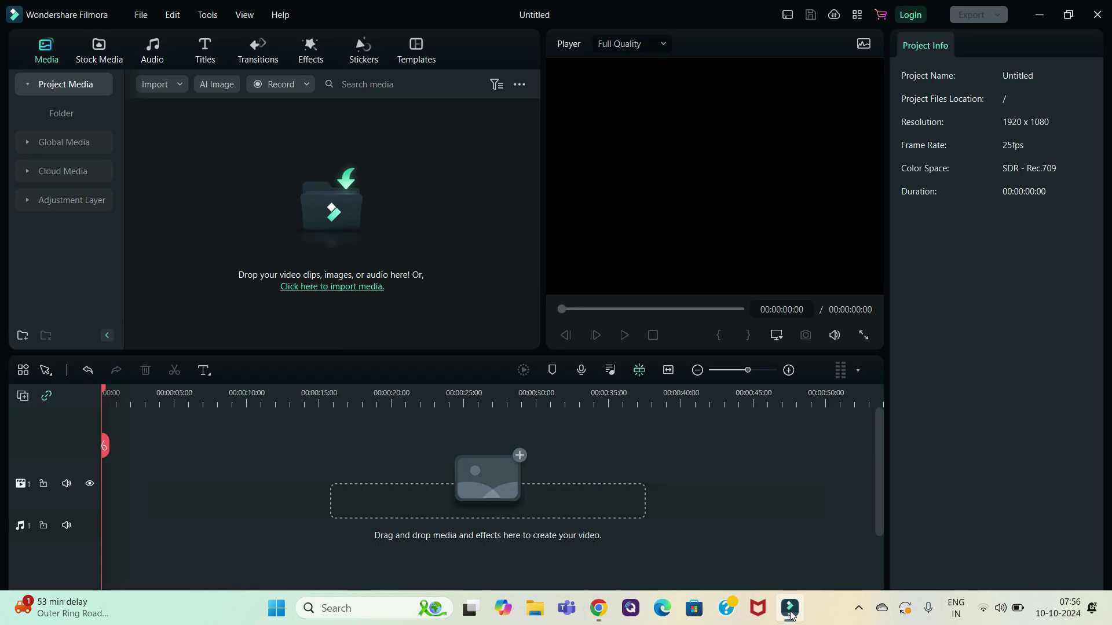
Step: Bring the Wondershare Filmora editor window to the front
left_click(791, 616)
right_click(792, 617)
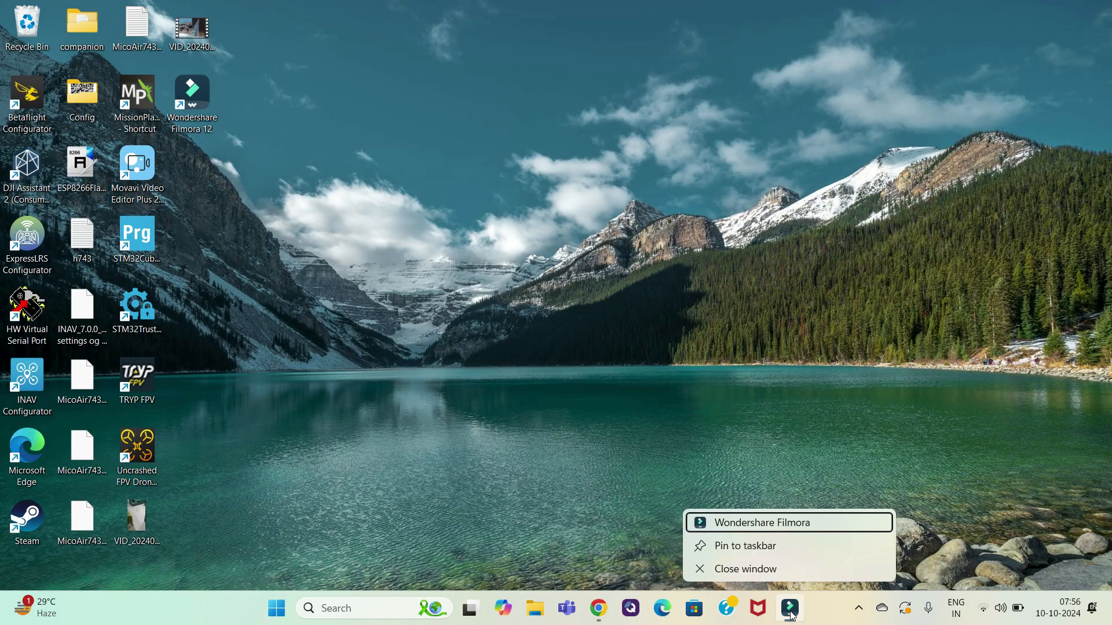
left_click(773, 524)
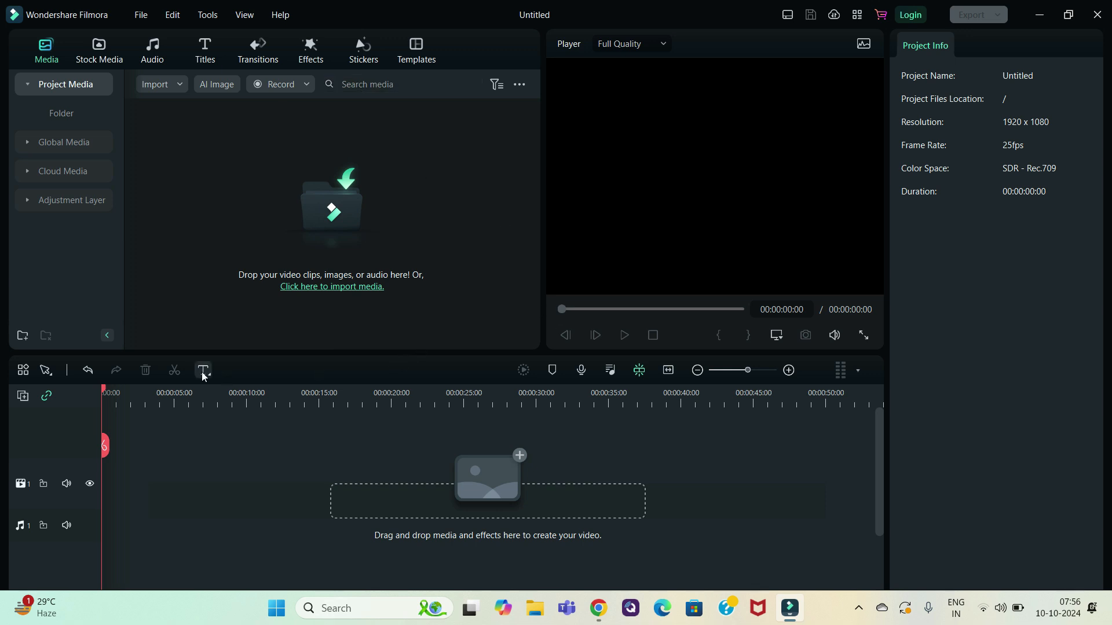
left_click(141, 14)
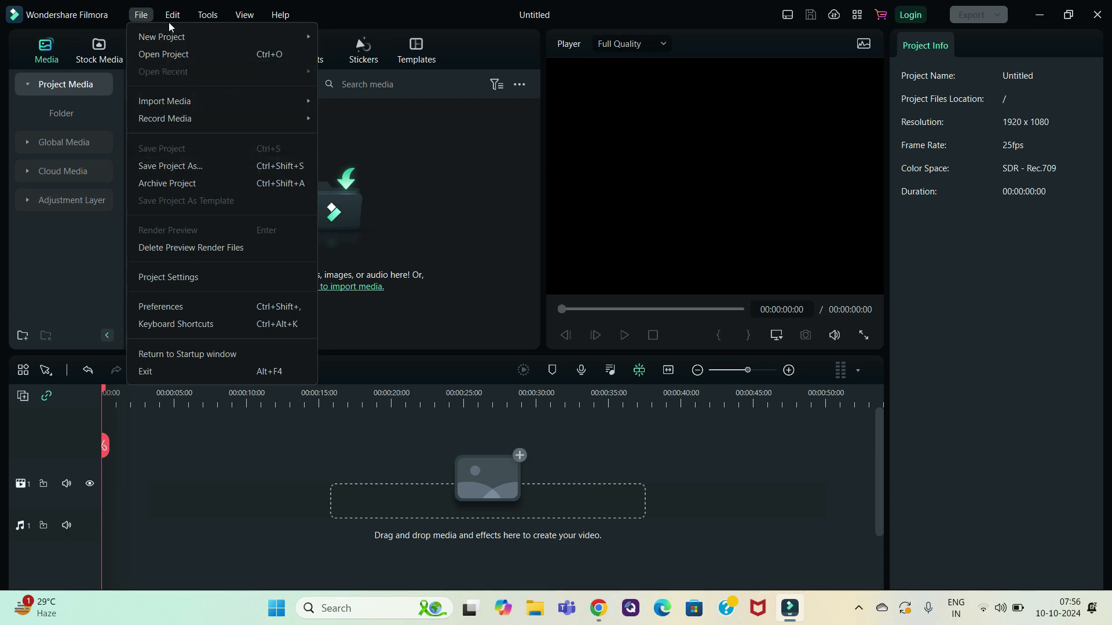
left_click(168, 19)
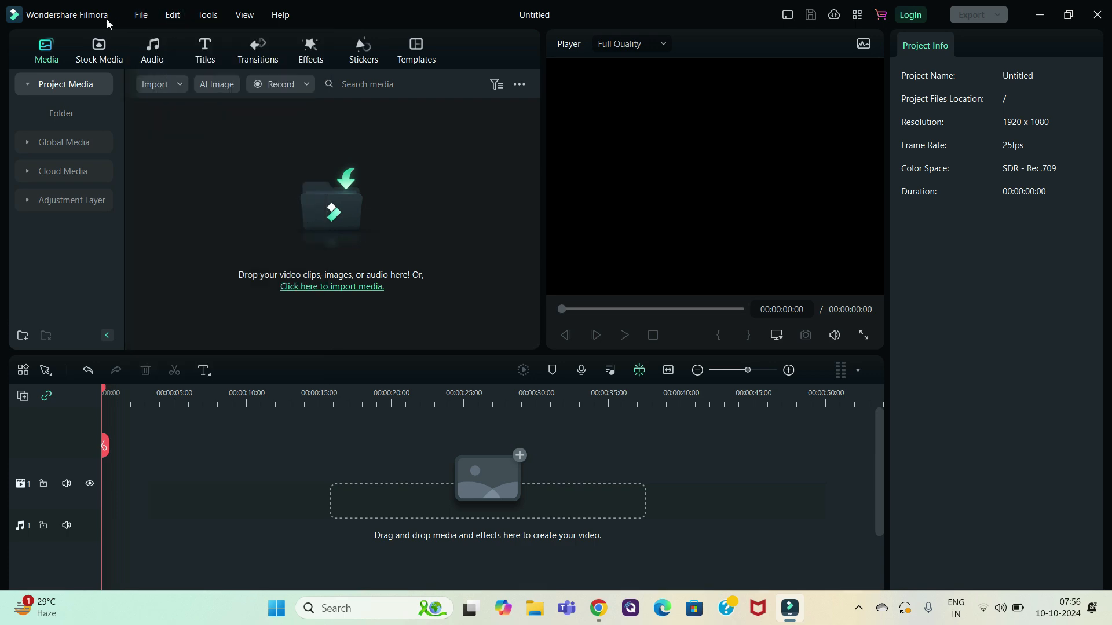
left_click_drag(93, 21, 137, 18)
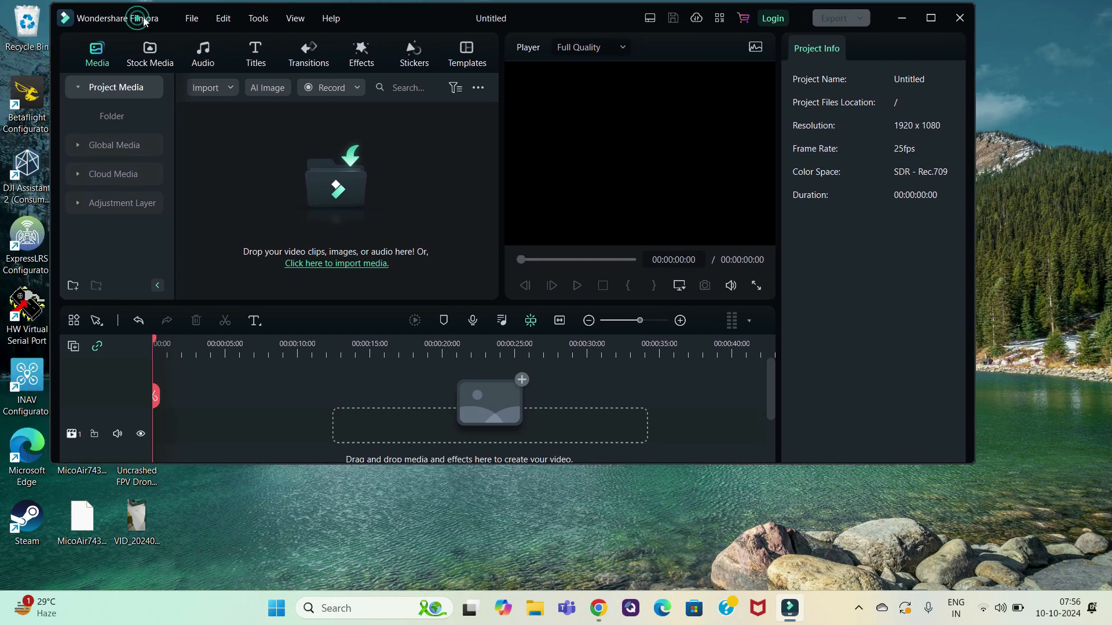
left_click(192, 19)
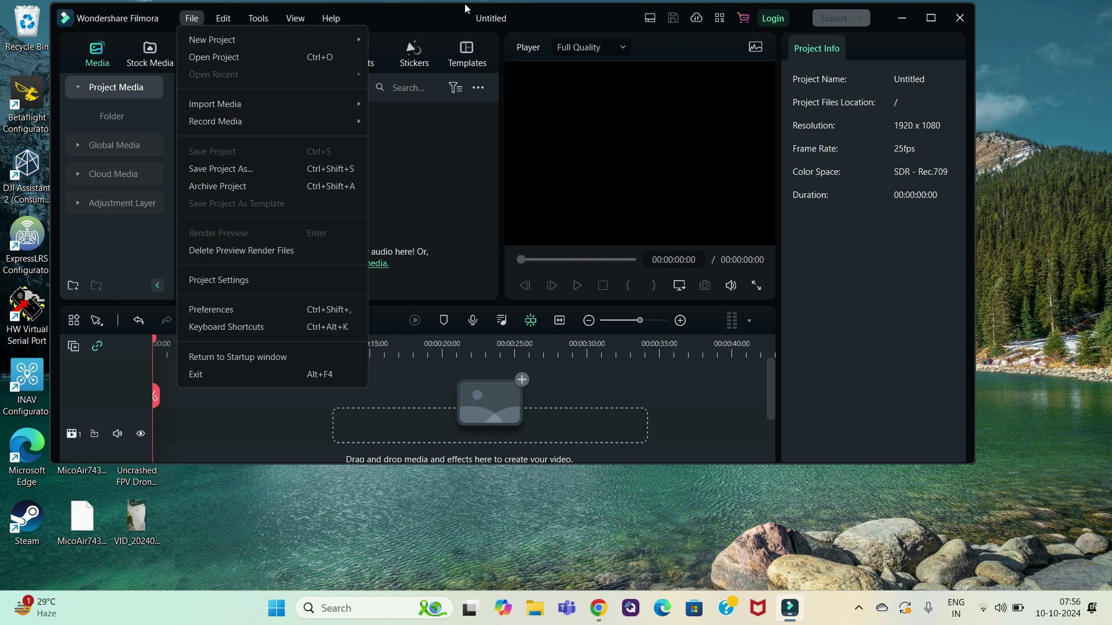
left_click(442, 20)
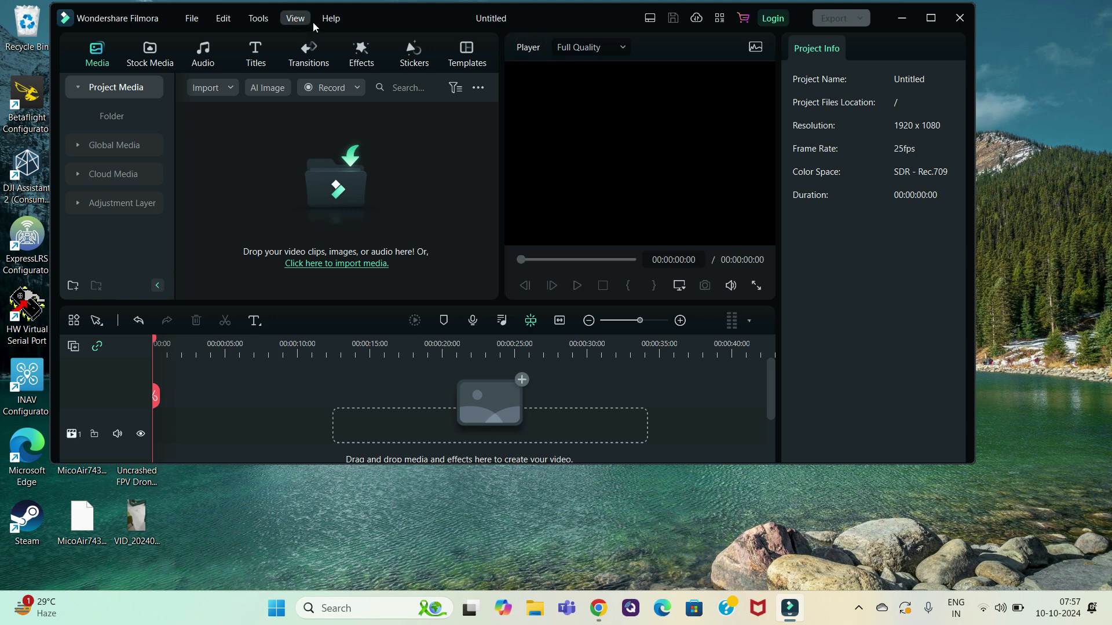
left_click(292, 19)
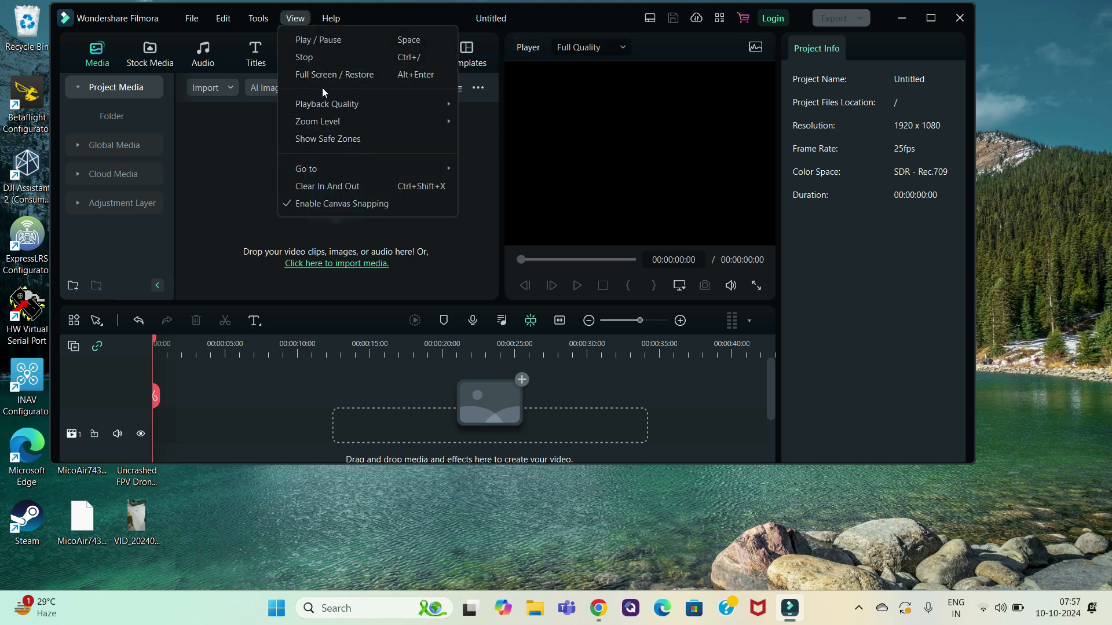
left_click(261, 19)
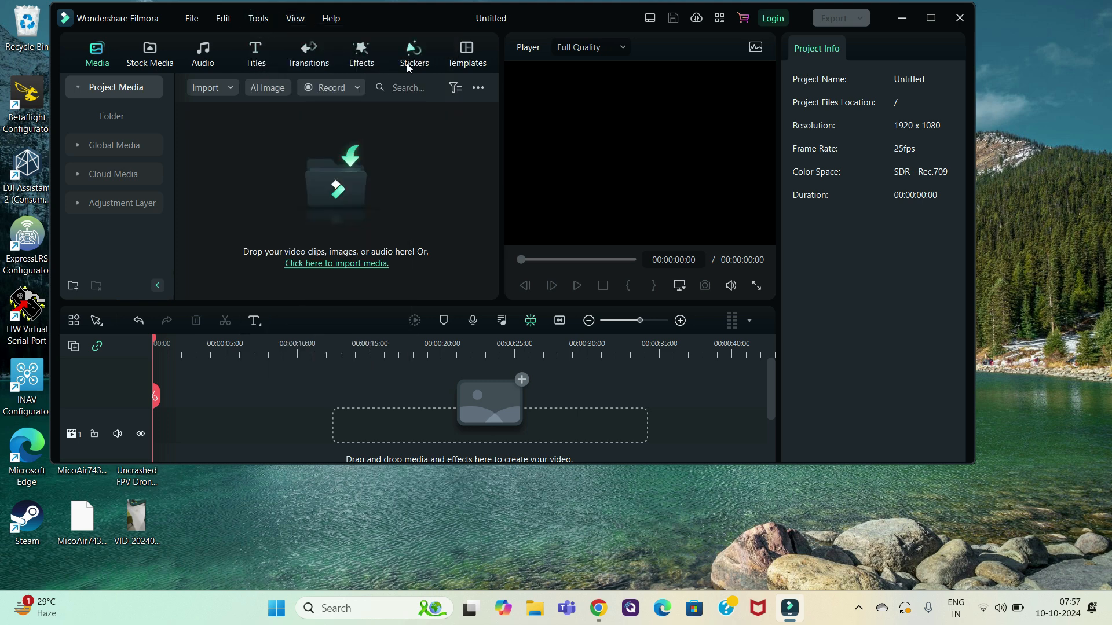
left_click(354, 91)
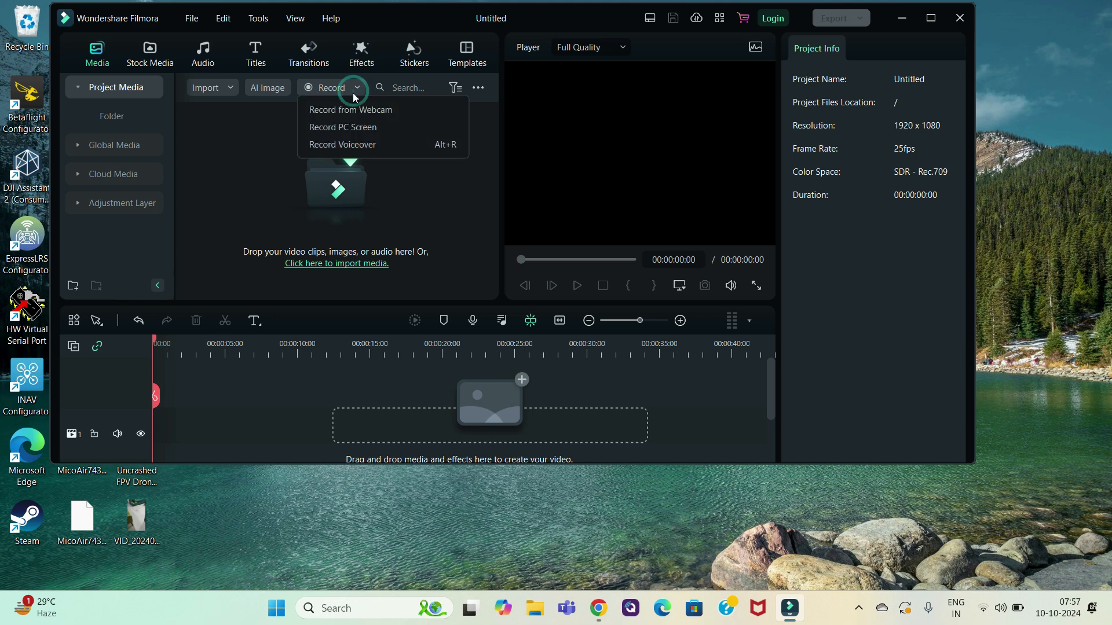
left_click(347, 127)
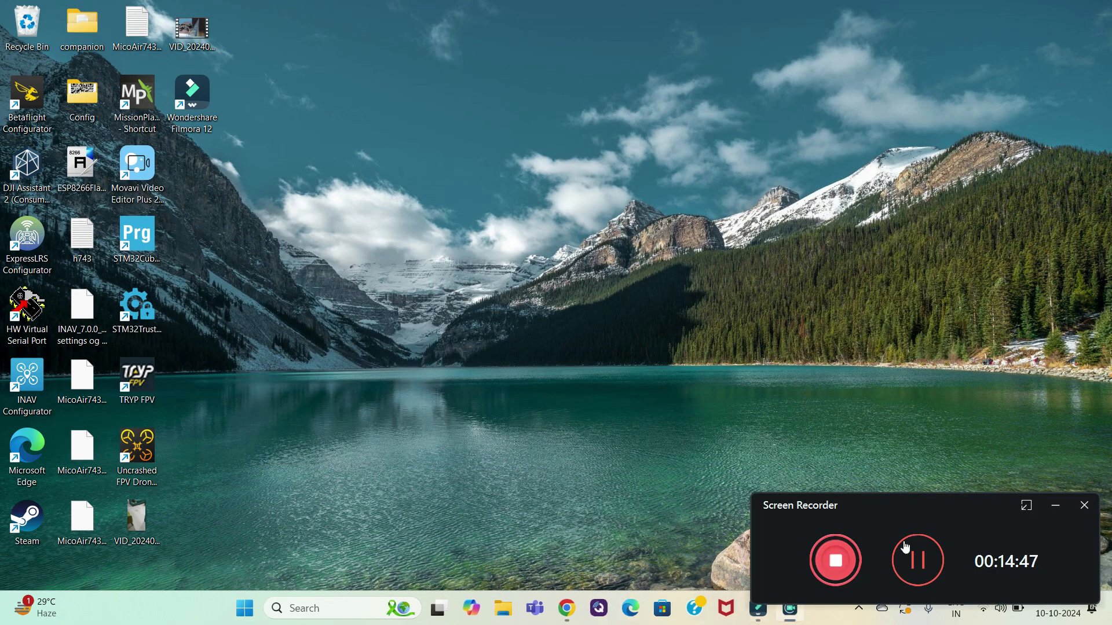